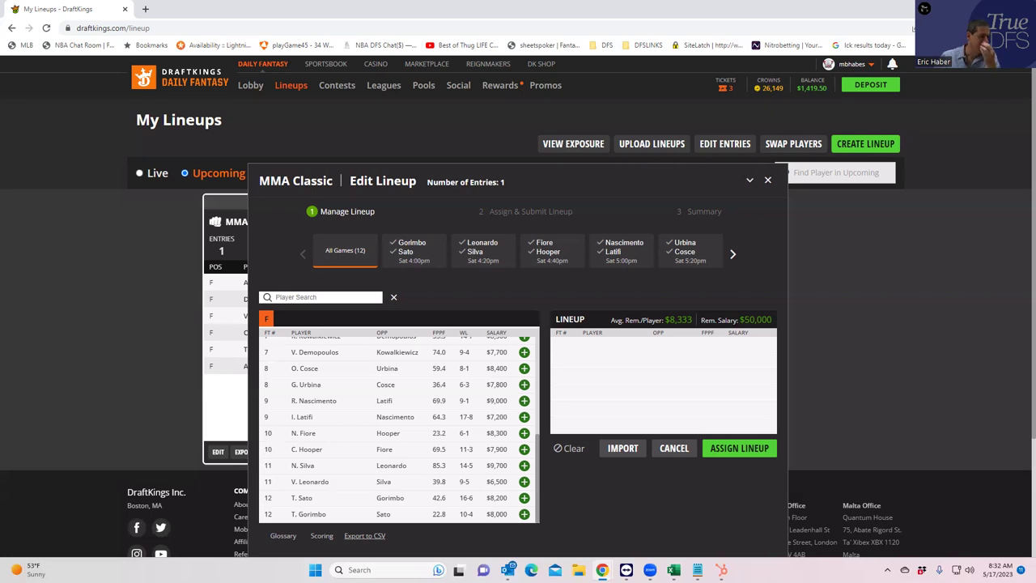
Open the DraftKings account notifications, and switch to the BestFightOdds page in a maximized window
left_click(892, 63)
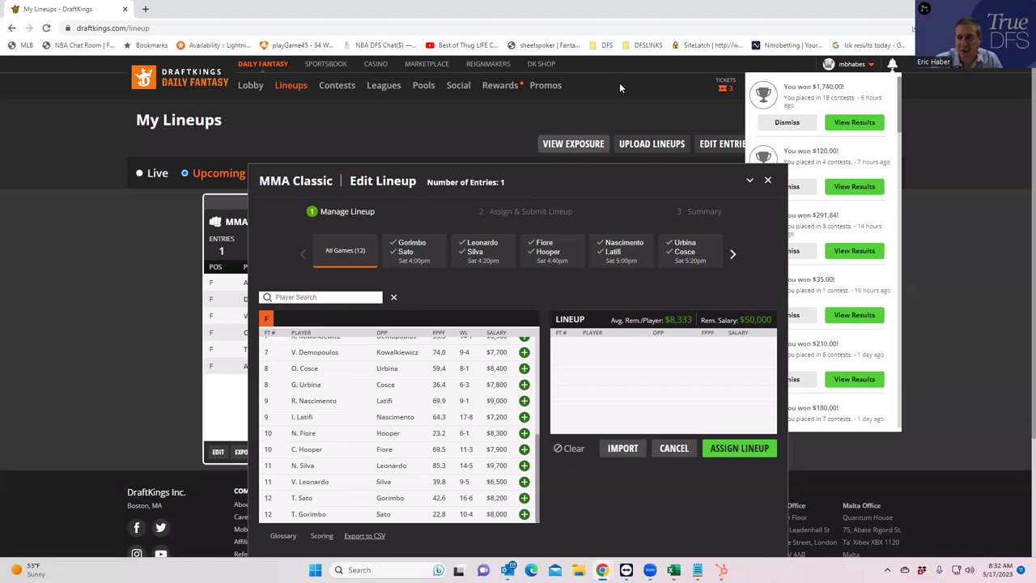
key("alt+Tab")
double_click(766, 30)
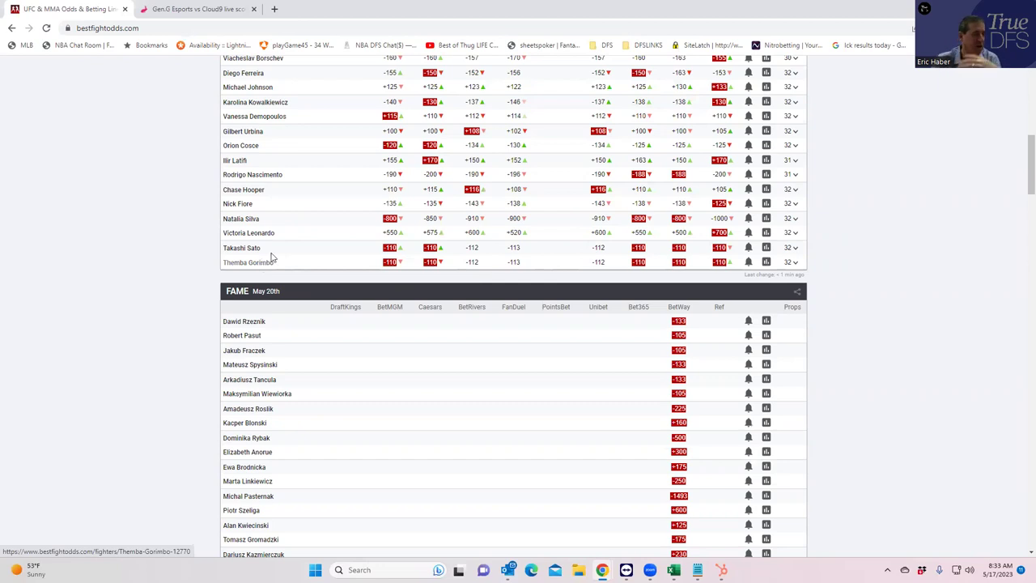
Expand the Takashi Sato vs Themba Gorimbo prop odds, review the win-method and round lines, and collapse them
left_click(797, 254)
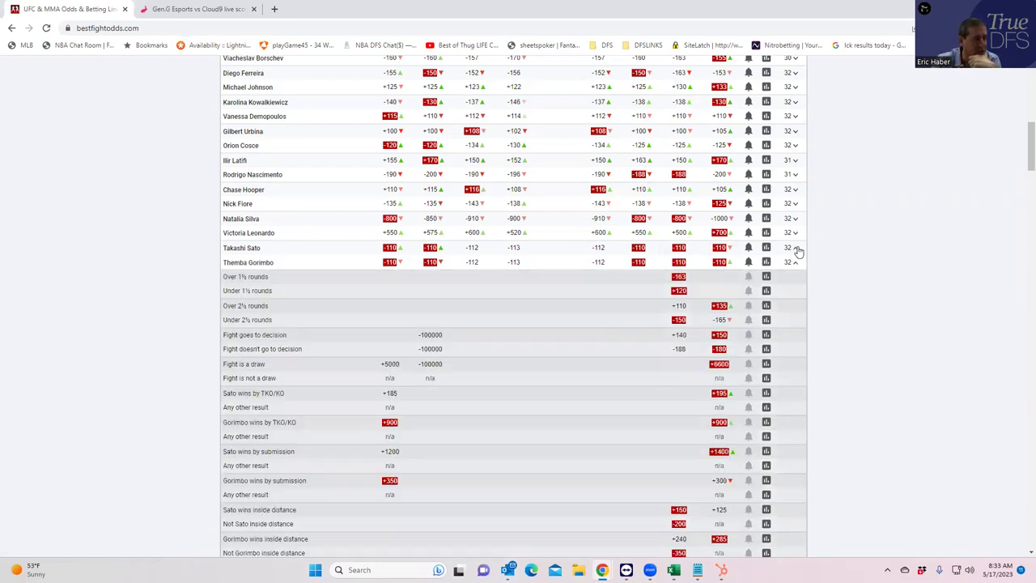
scroll(477, 443, "down", 3)
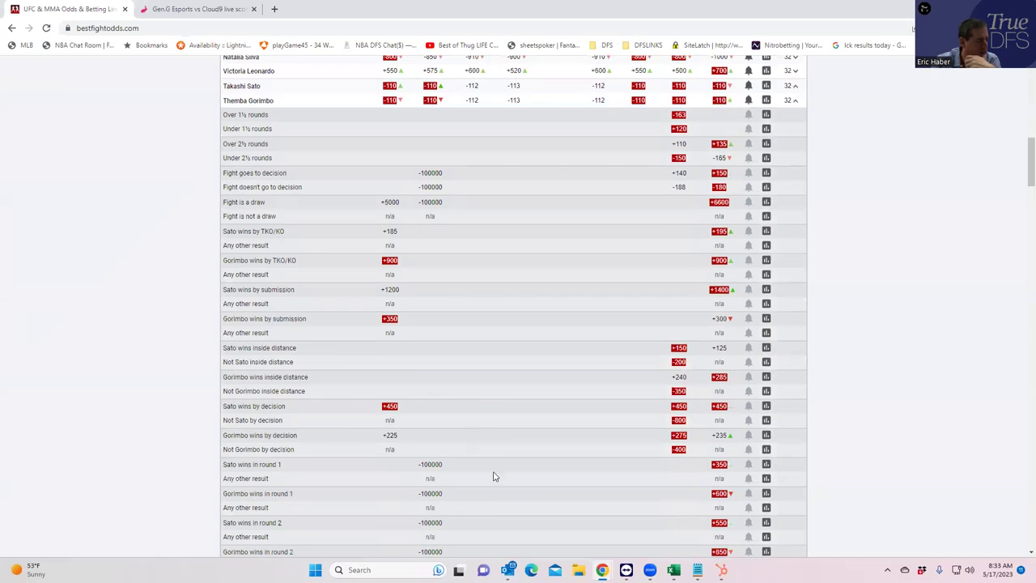
scroll(492, 477, "down", 3)
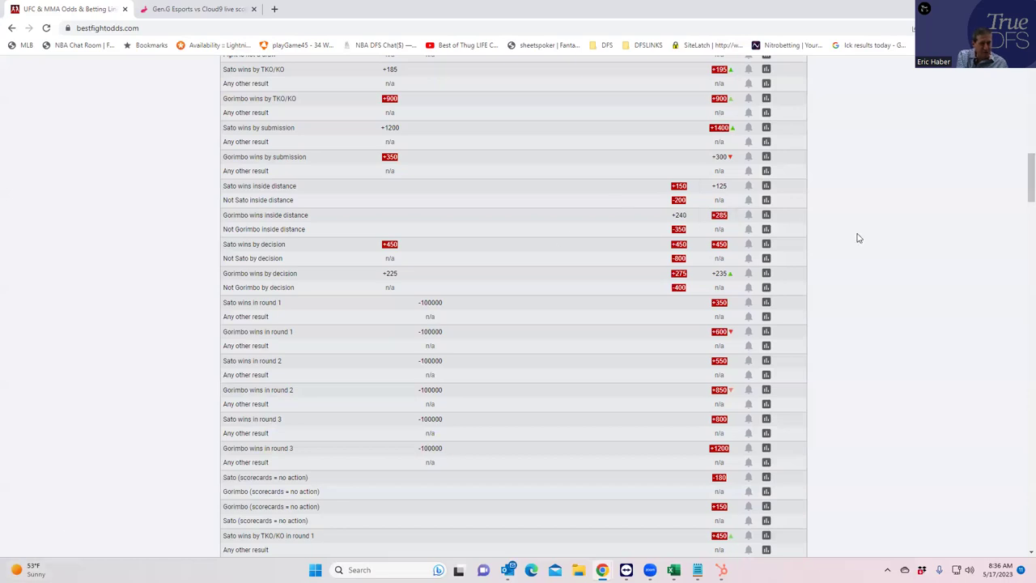
left_click_drag(1024, 190, 1022, 168)
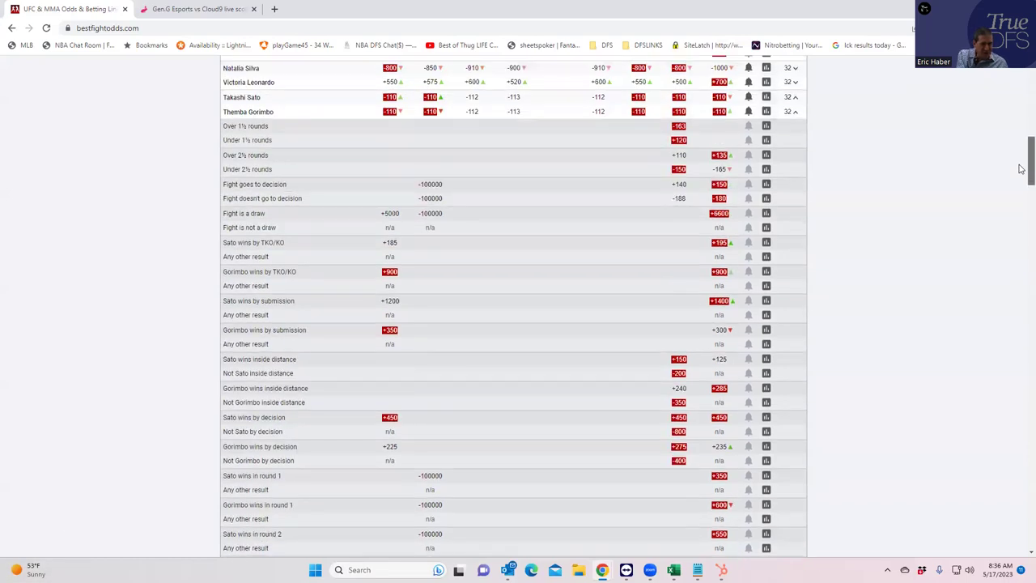
scroll(1021, 168, "up", 1)
left_click(798, 190)
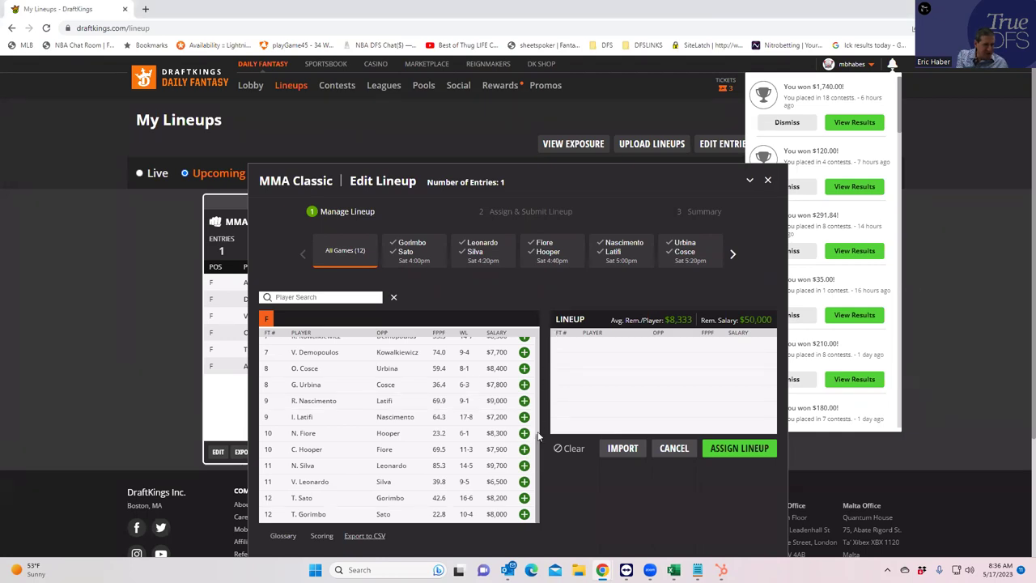
Check the start of the DraftKings fighter salary list and review the Natalia Silva vs Victoria Leonardo prop odds on BestFightOdds
scroll(548, 365, "up", 2)
scroll(548, 359, "up", 1)
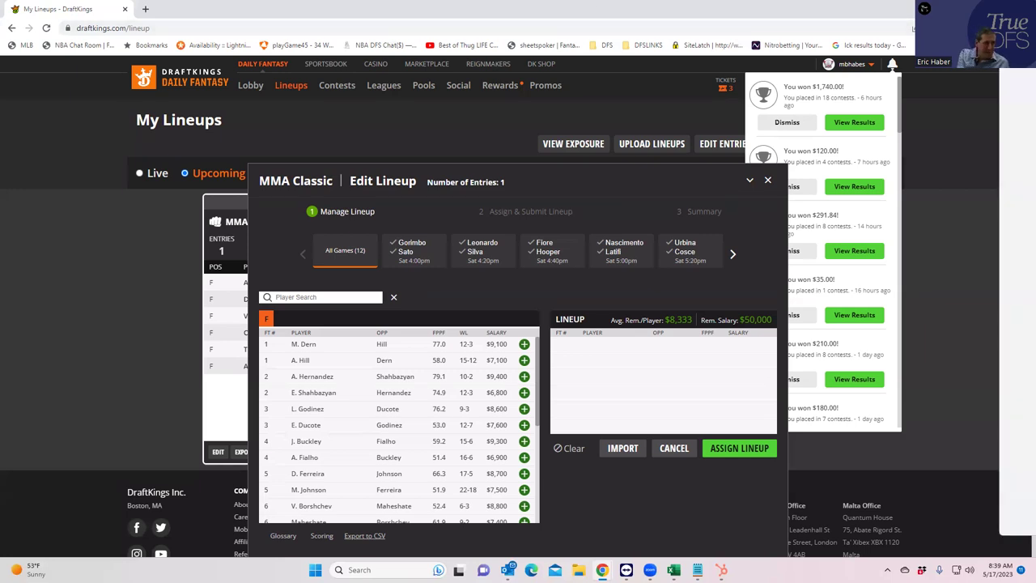
key("alt+Tab")
scroll(692, 283, "up", 3)
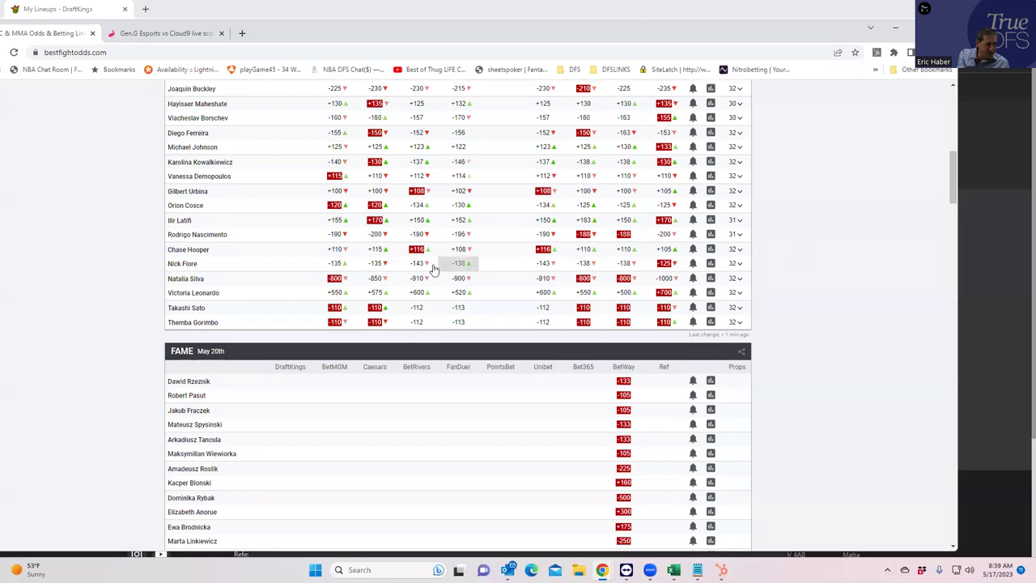
left_click(738, 279)
scroll(370, 419, "down", 2)
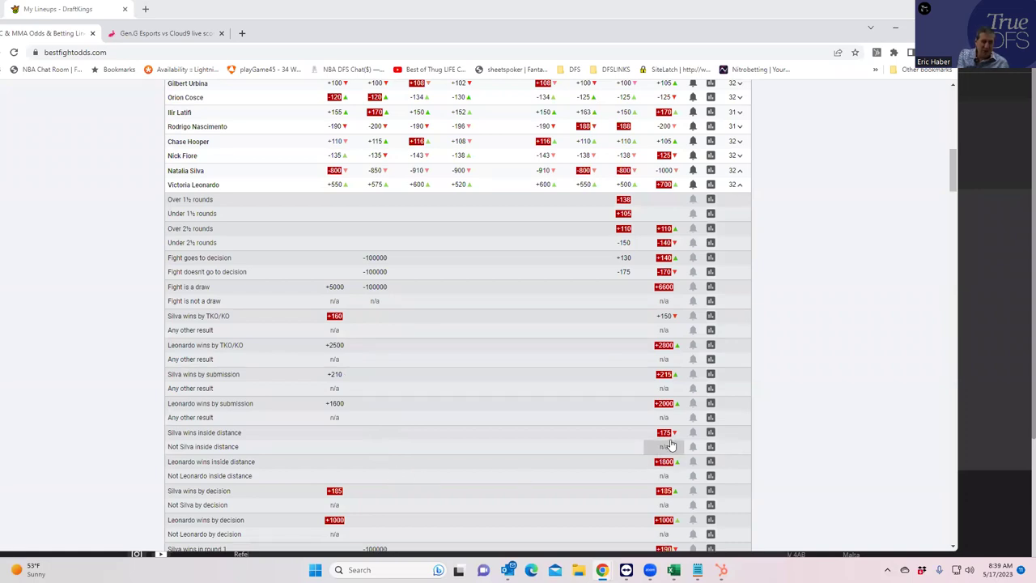
left_click(741, 184)
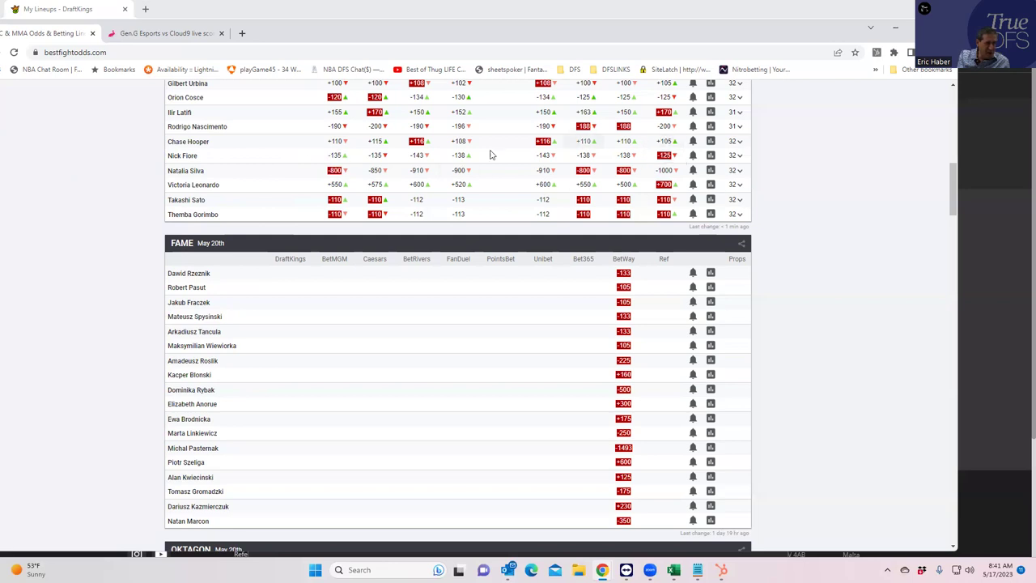
Look over the May 20 UFC moneylines and switch to DraftKings to view the salaries at the end of the fighter list
scroll(400, 155, "up", 1)
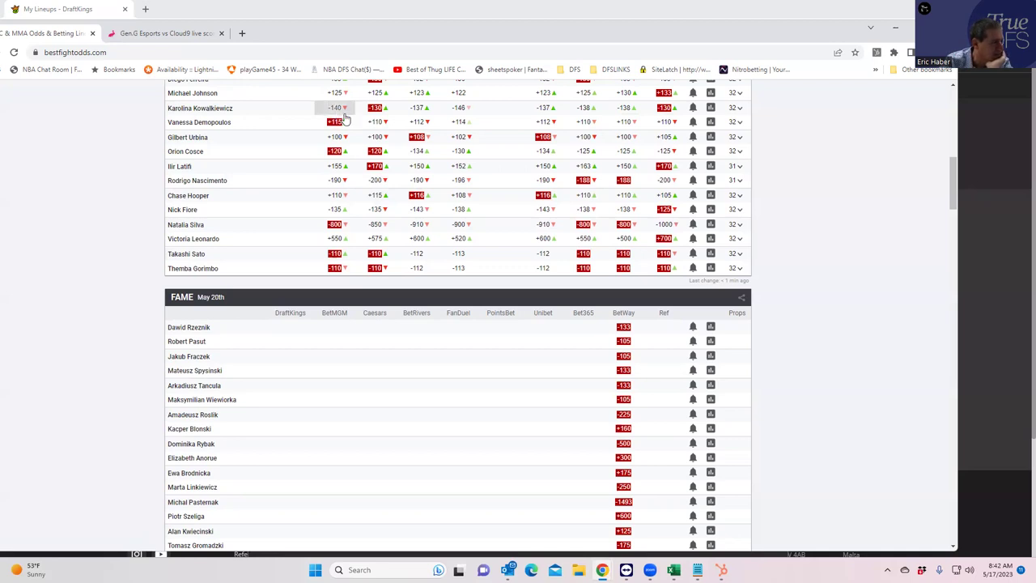
scroll(342, 121, "up", 1)
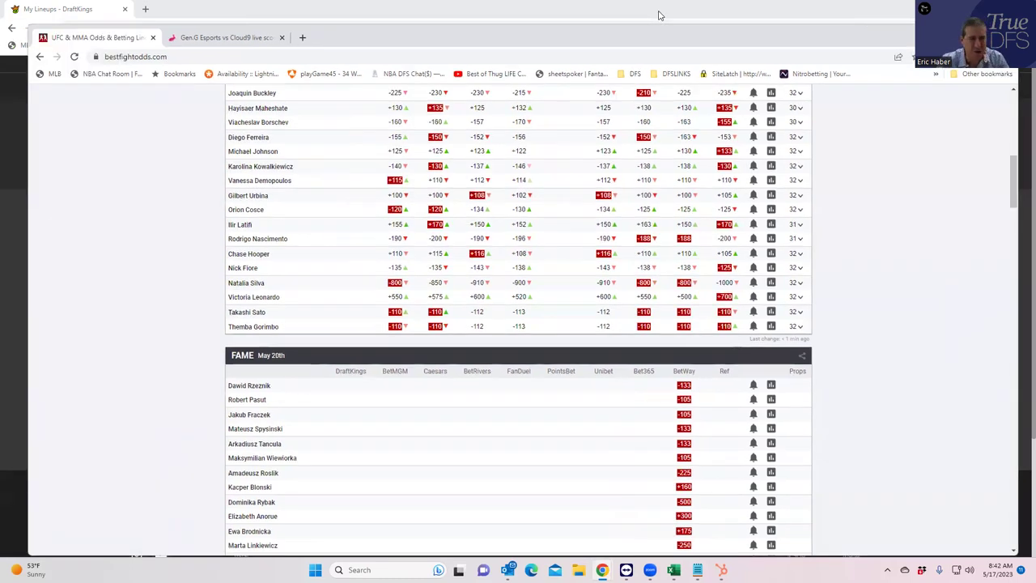
left_click(660, 14)
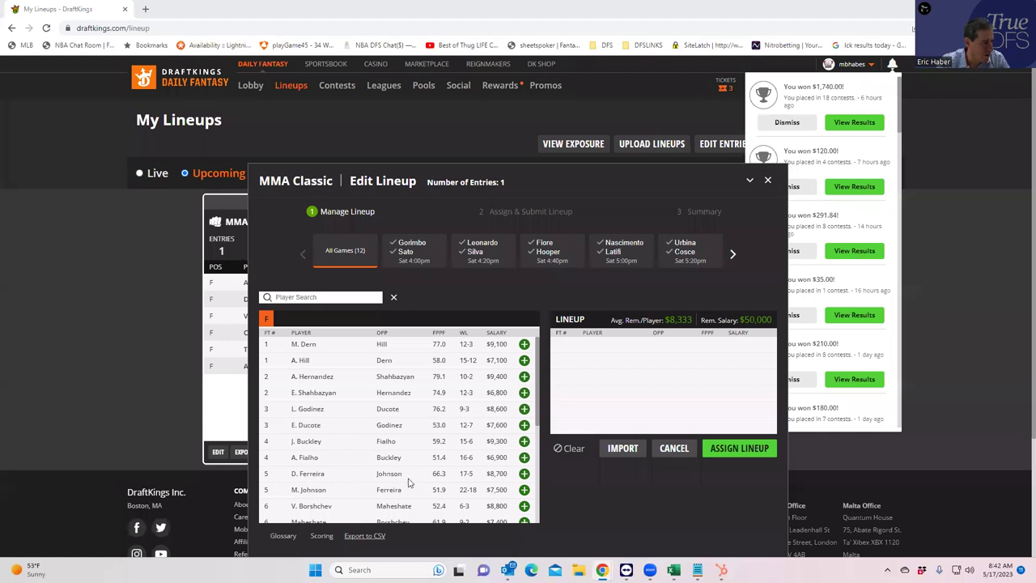
left_click_drag(535, 407, 532, 512)
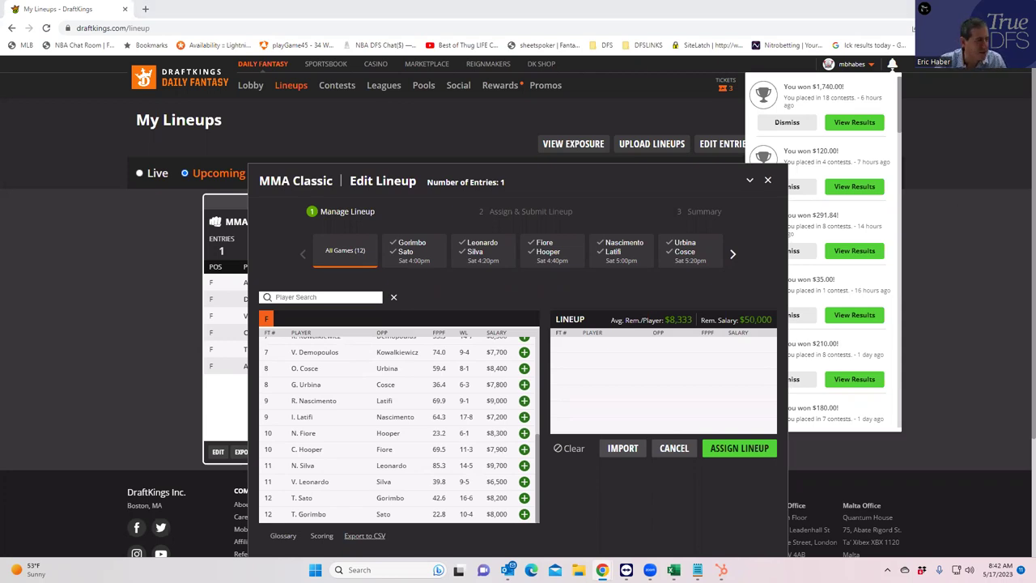
Maximize BestFightOdds, examine the Chase Hooper vs Nick Fiore prop odds, collapse them and return to the DraftKings lineup editor
key("alt+Tab")
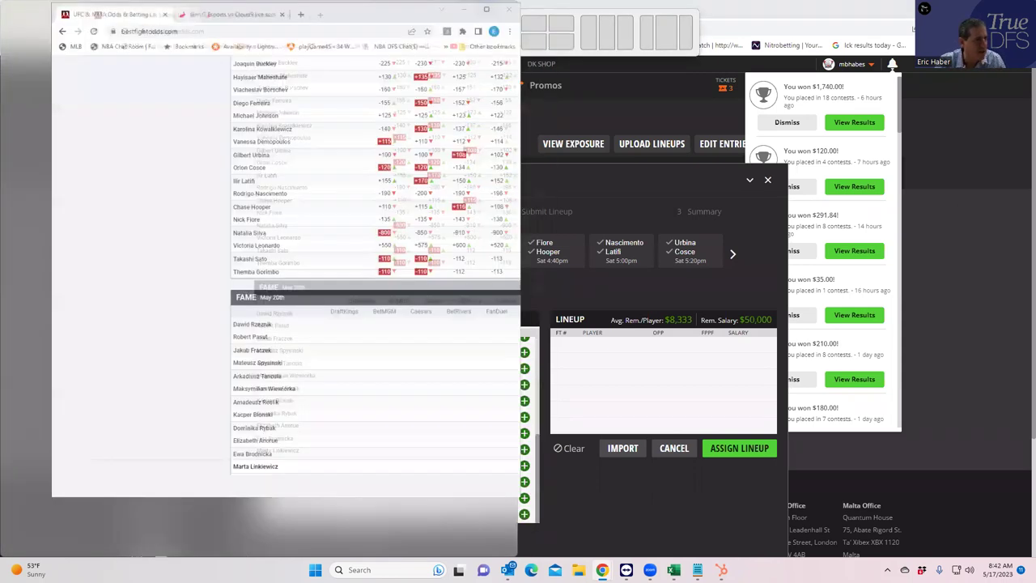
left_click(484, 10)
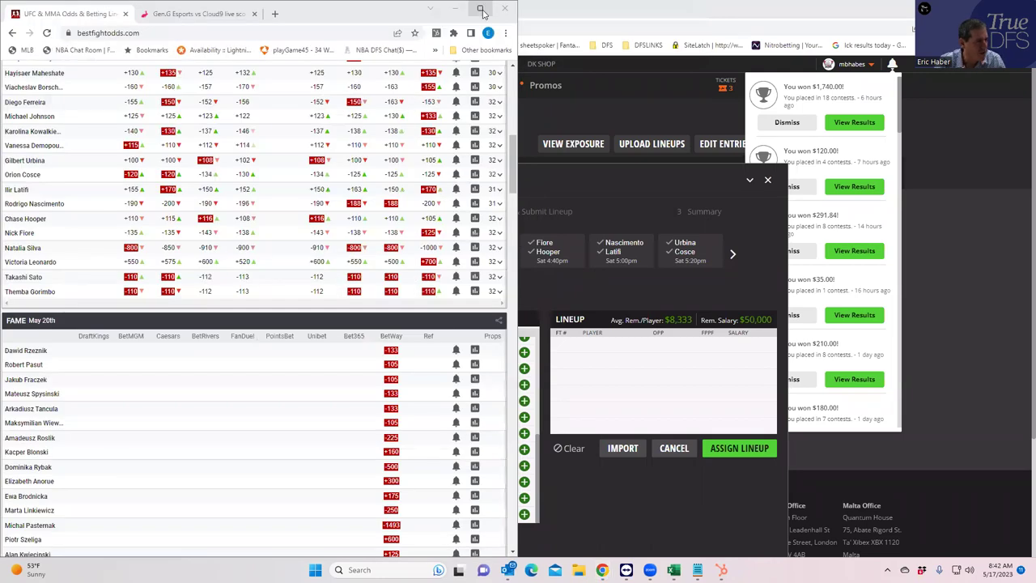
left_click(483, 10)
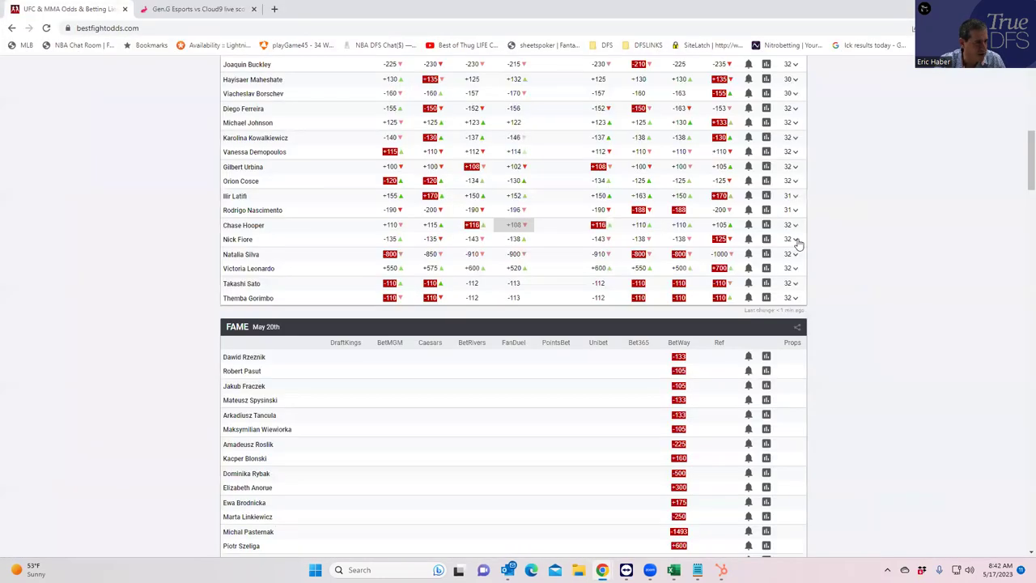
left_click(797, 242)
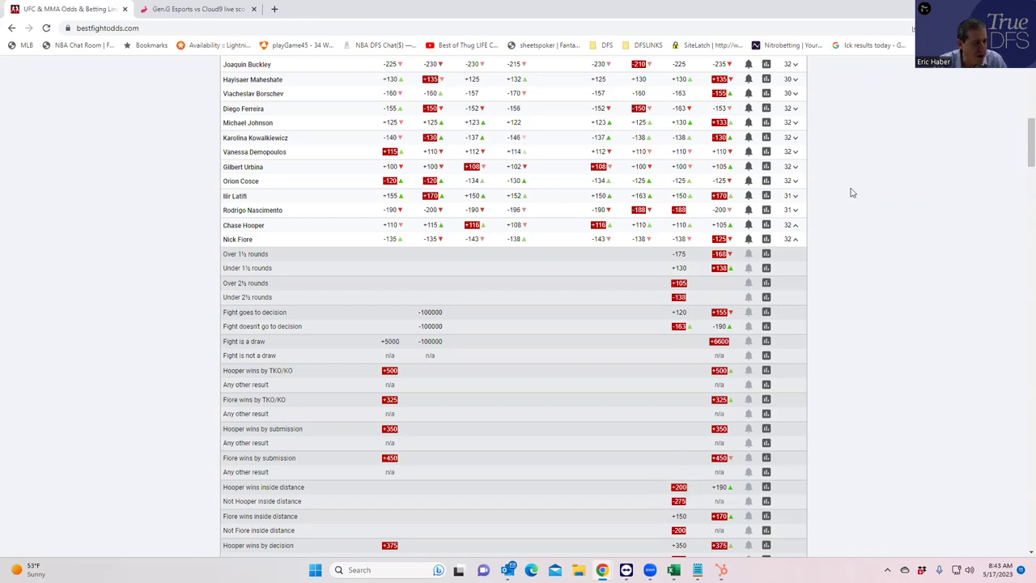
left_click(796, 241)
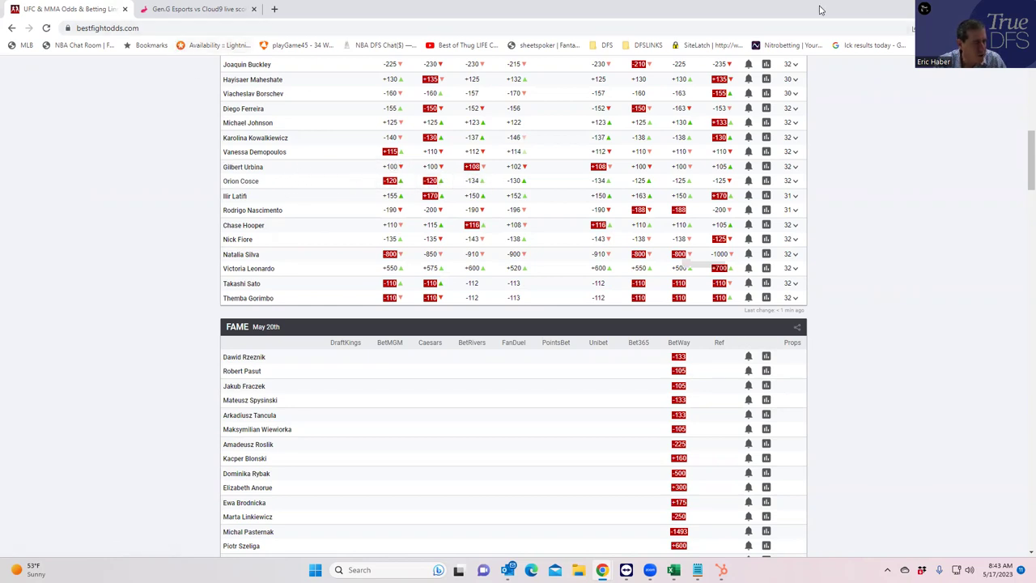
key("alt+Tab")
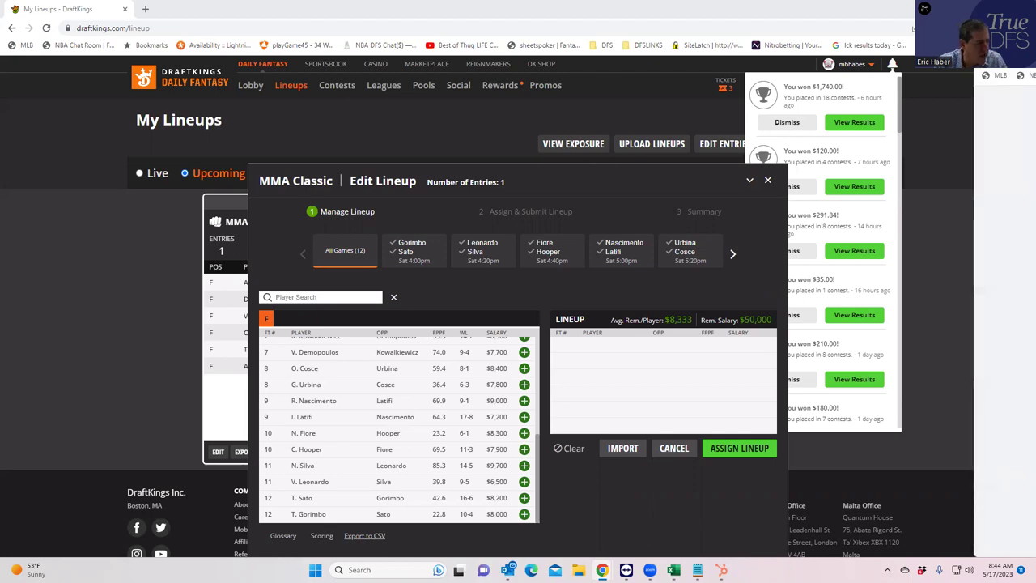
Switch to BestFightOdds and review the Gilbert Urbina vs Orion Cosce prop odds, collapsing them when finished
key("alt+Tab")
left_click(755, 228)
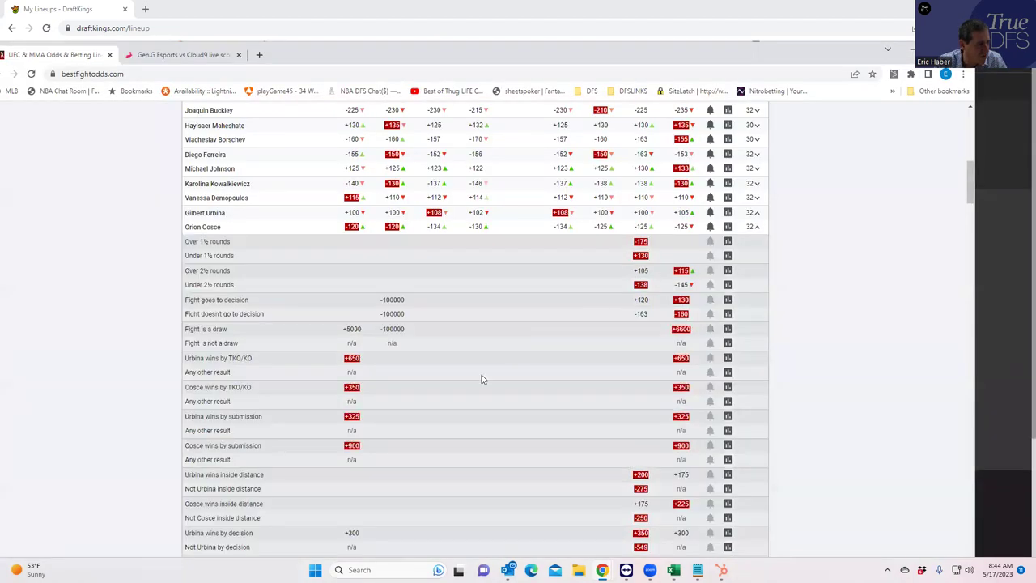
scroll(481, 446, "down", 2)
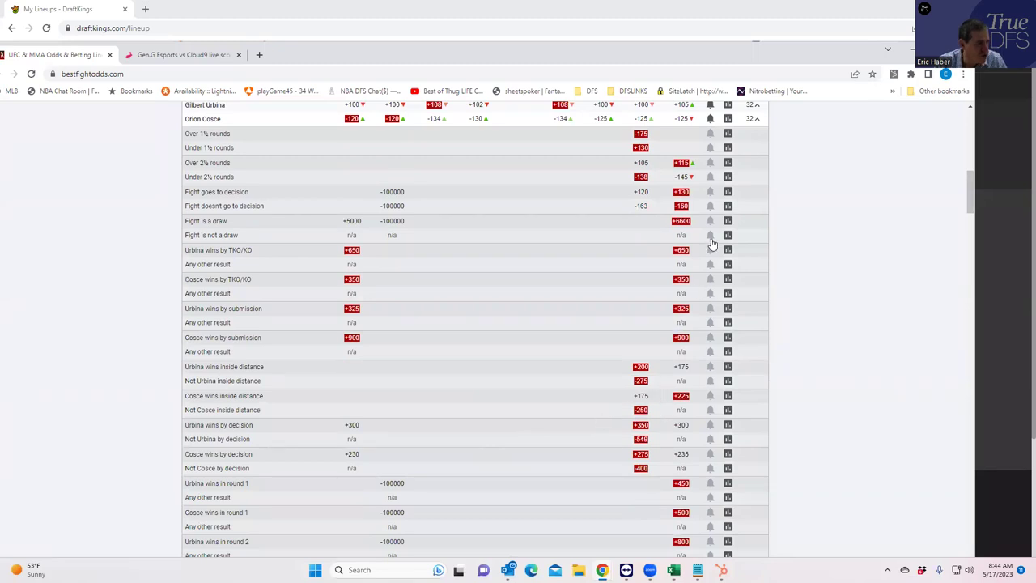
scroll(713, 239, "up", 2)
left_click(754, 228)
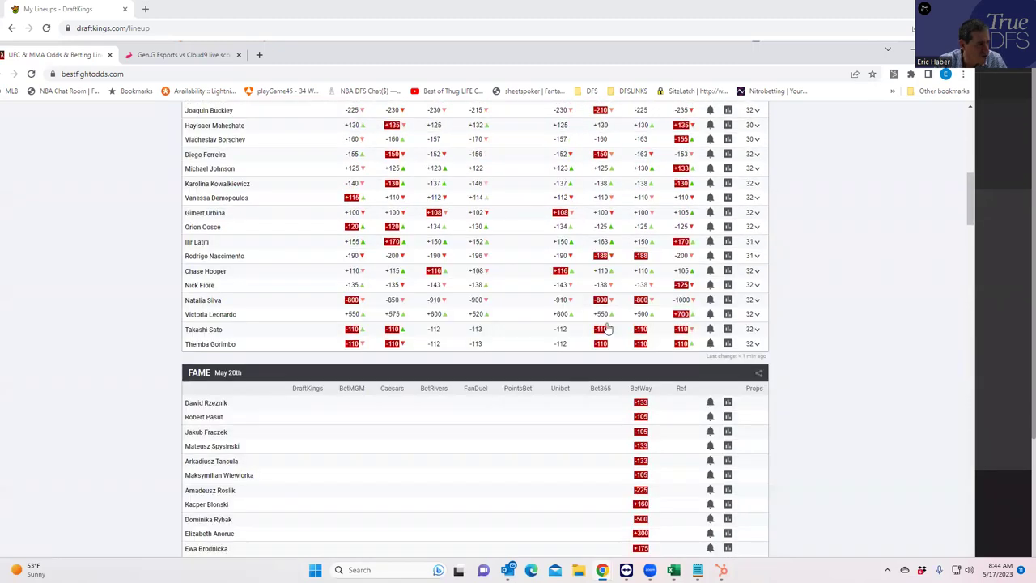
Reopen the Chase Hooper vs Nick Fiore props, compare their inside-distance and decision odds, and collapse the section
left_click(753, 287)
scroll(606, 404, "down", 3)
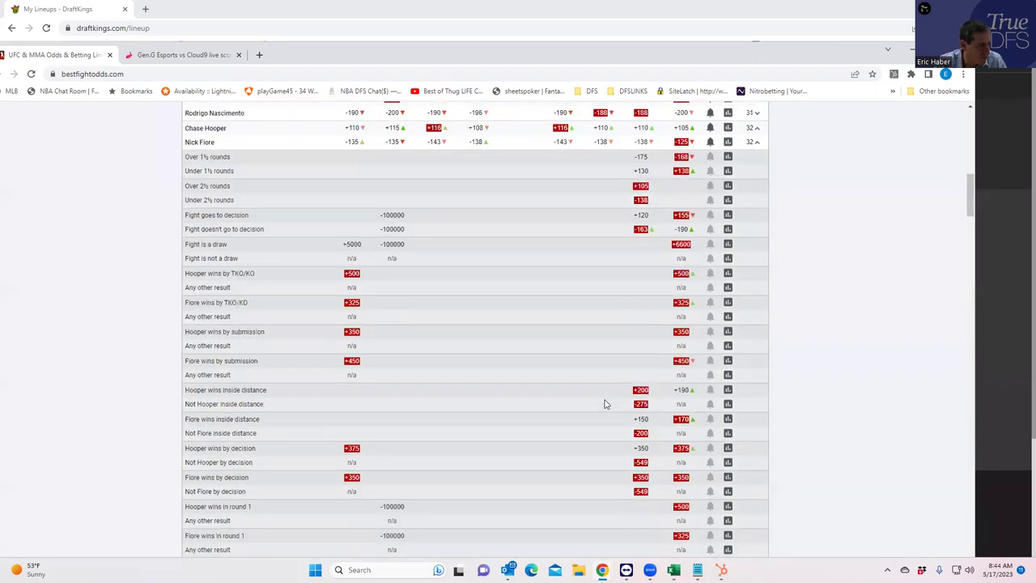
scroll(606, 404, "down", 1)
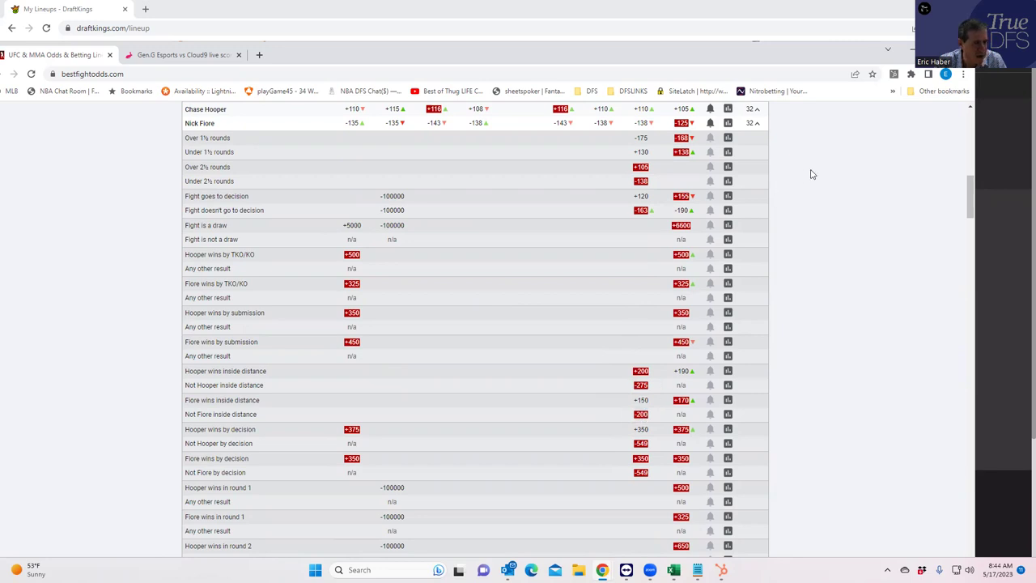
left_click_drag(967, 197, 964, 174)
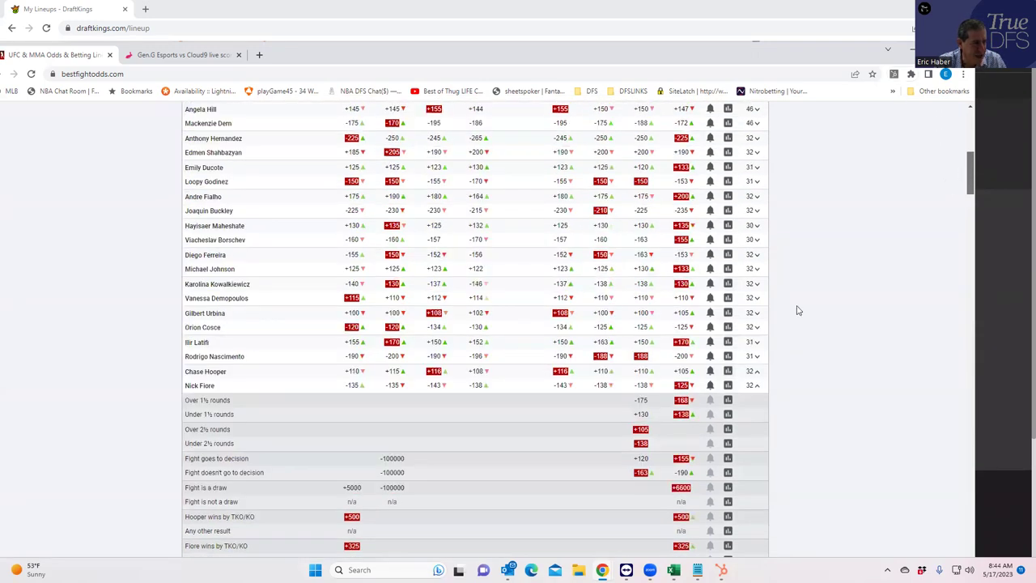
left_click(755, 387)
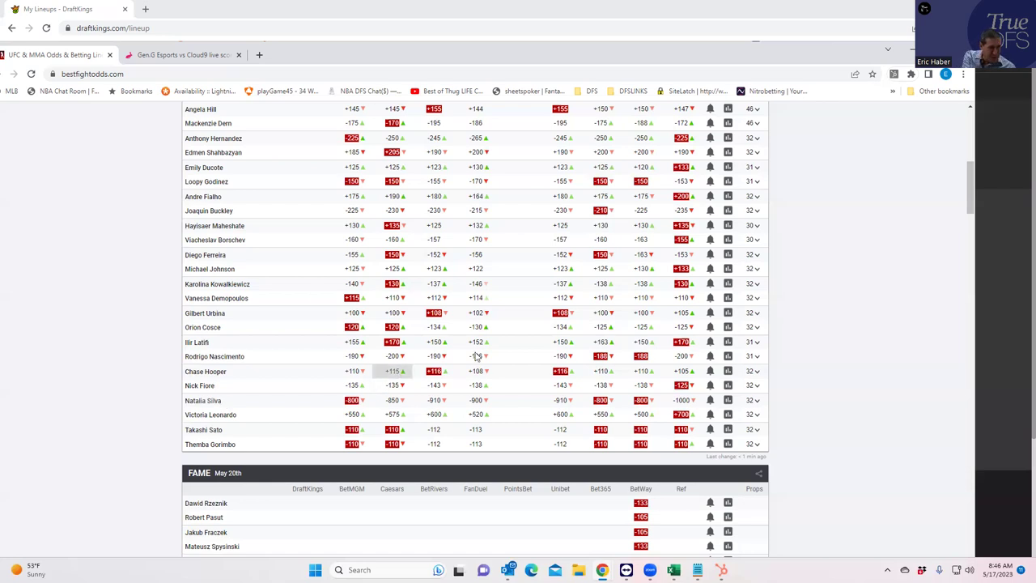
Recheck the inside-distance odds in the Gilbert Urbina vs Orion Cosce props and collapse the section
left_click(755, 320)
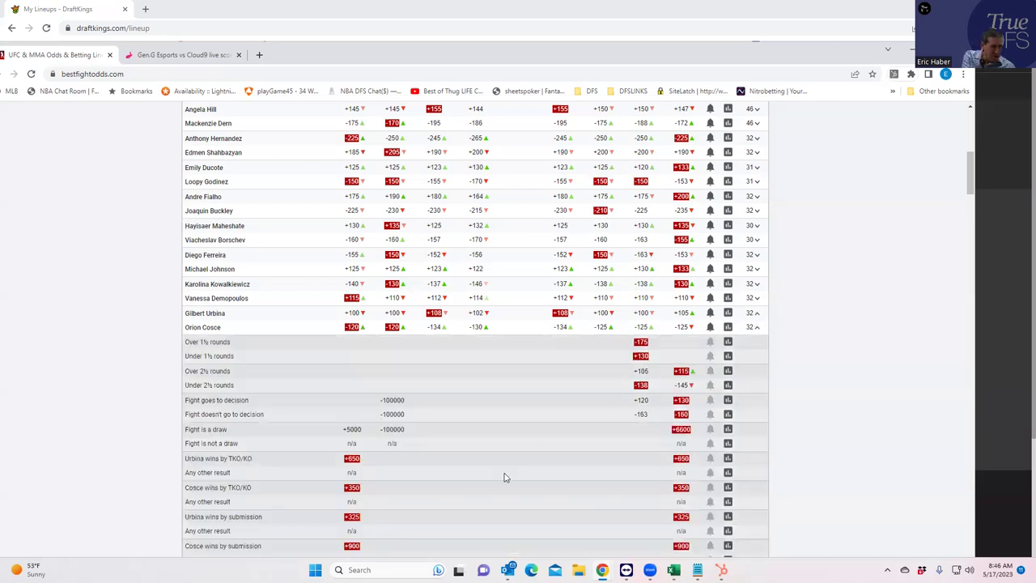
scroll(356, 534, "down", 3)
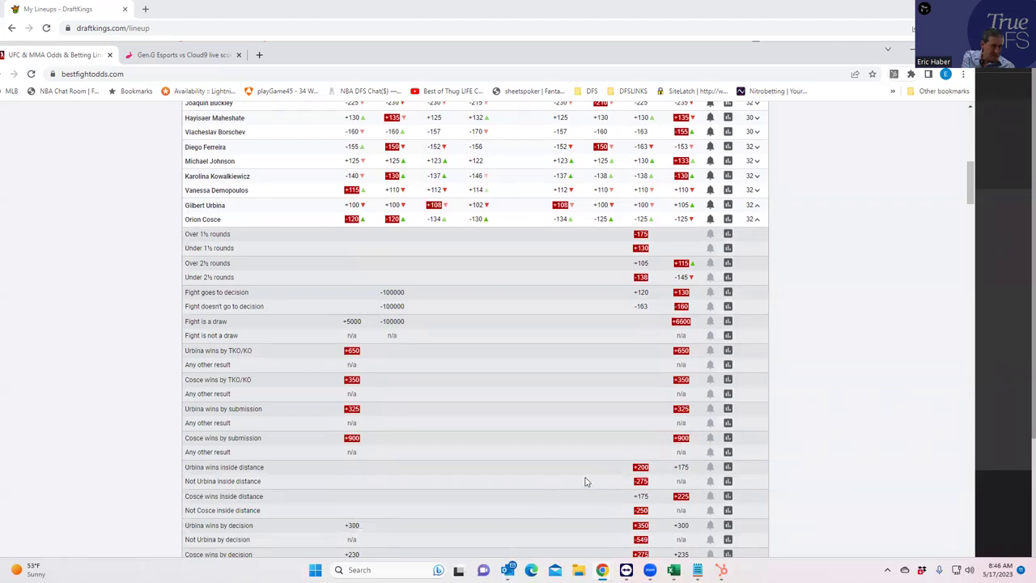
left_click(756, 219)
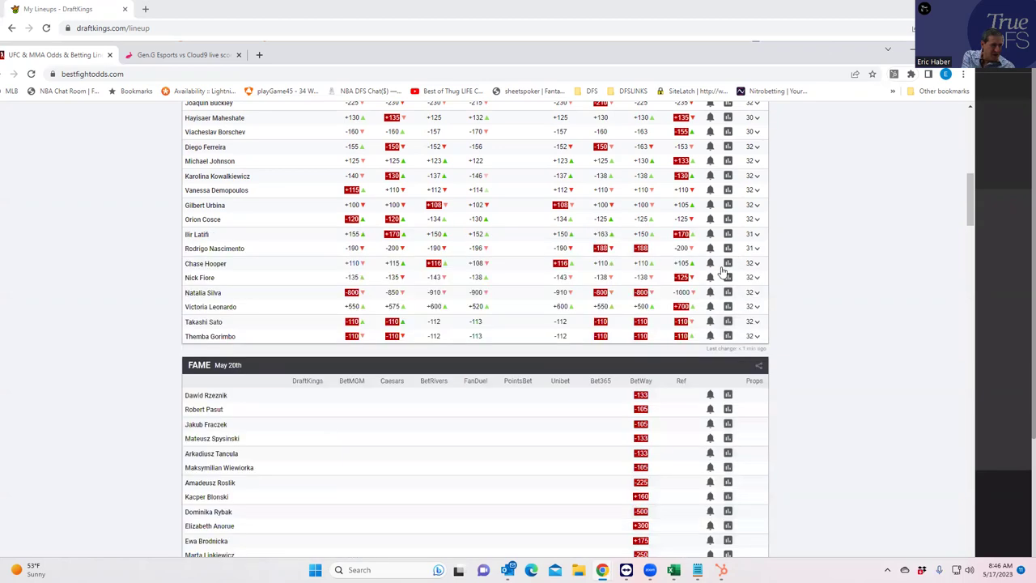
Recheck the Chase Hooper vs Nick Fiore inside-distance odds, collapse the props and return to the fight moneylines
left_click(758, 263)
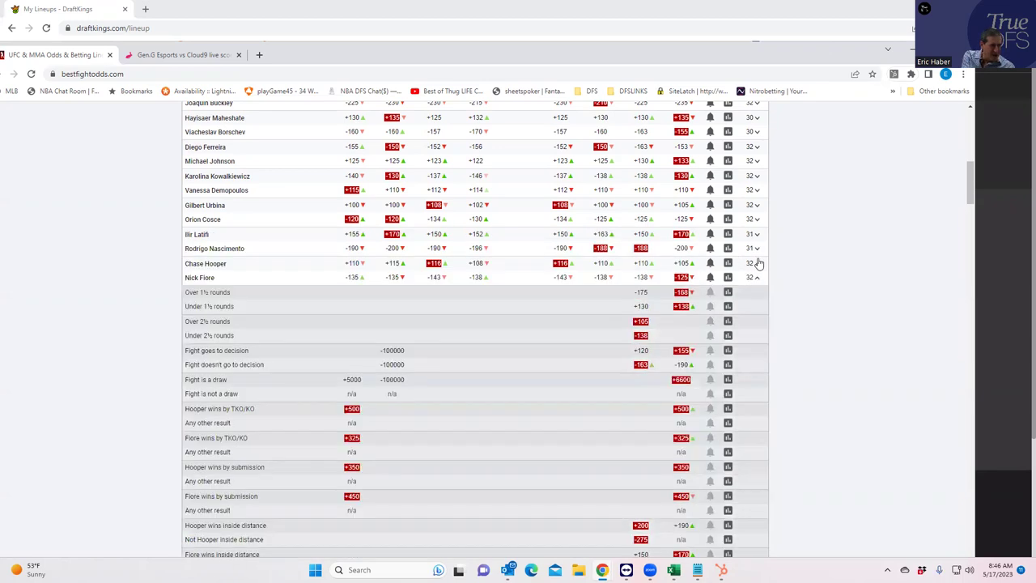
scroll(581, 409, "down", 2)
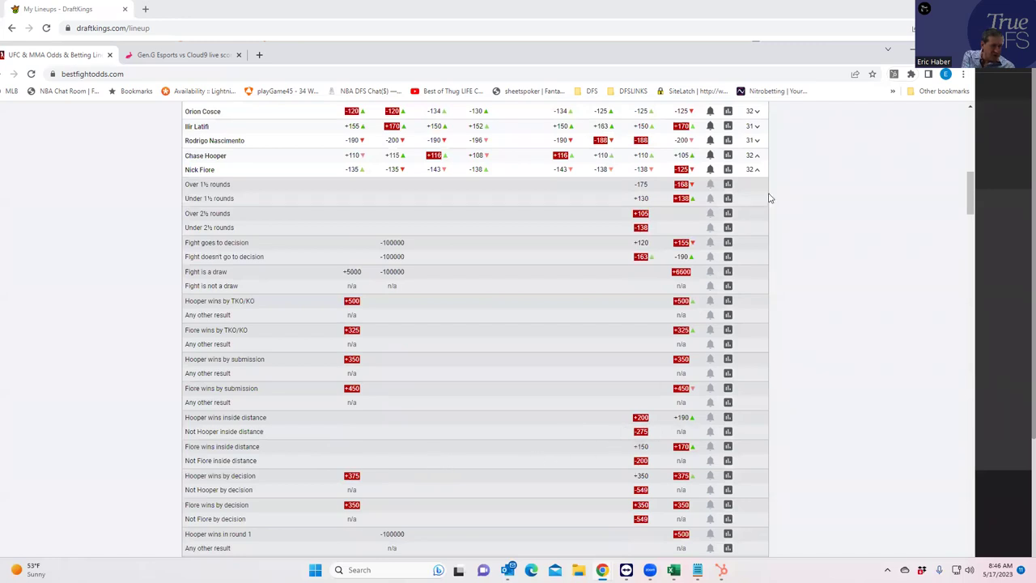
left_click(756, 169)
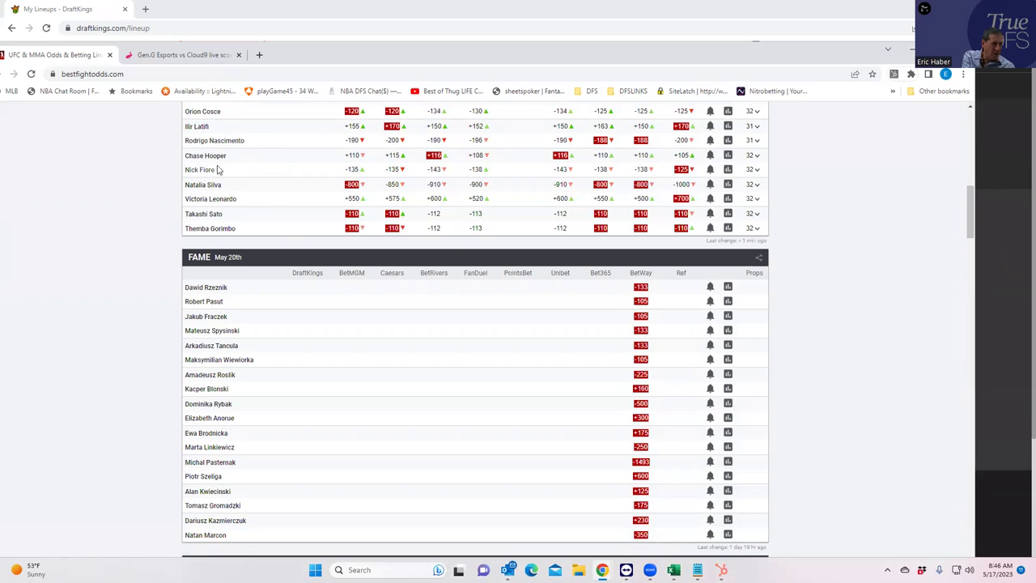
scroll(231, 150, "up", 1)
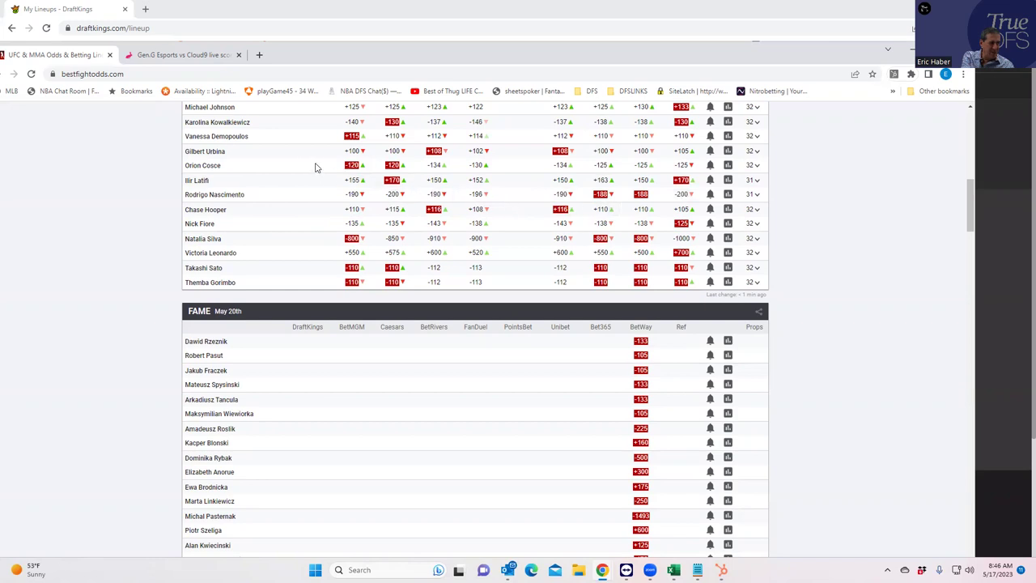
Switch to the DraftKings lineup editor and compare the R. Nascimento and I. Latifi salaries
left_click(302, 10)
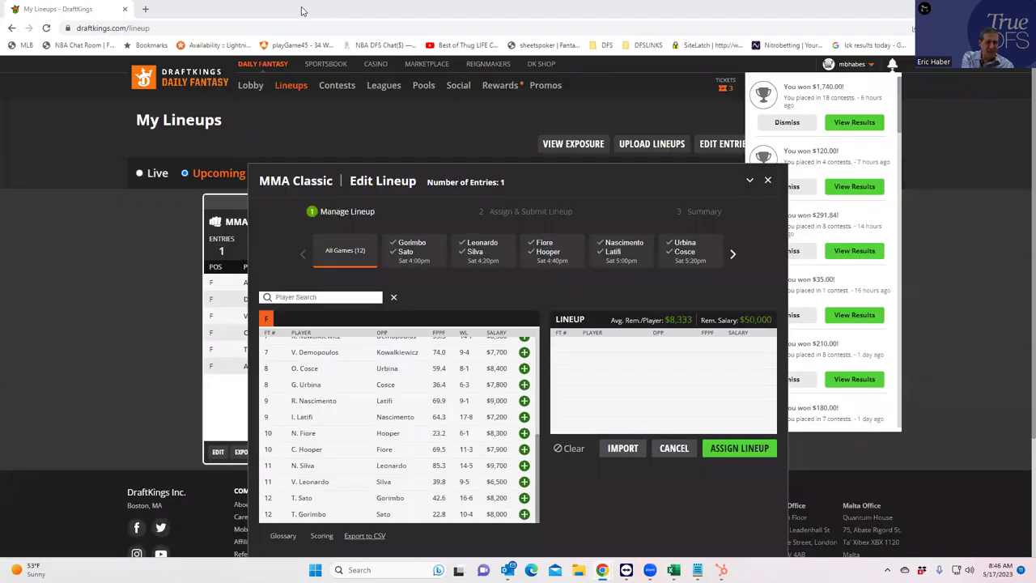
key("alt+Tab")
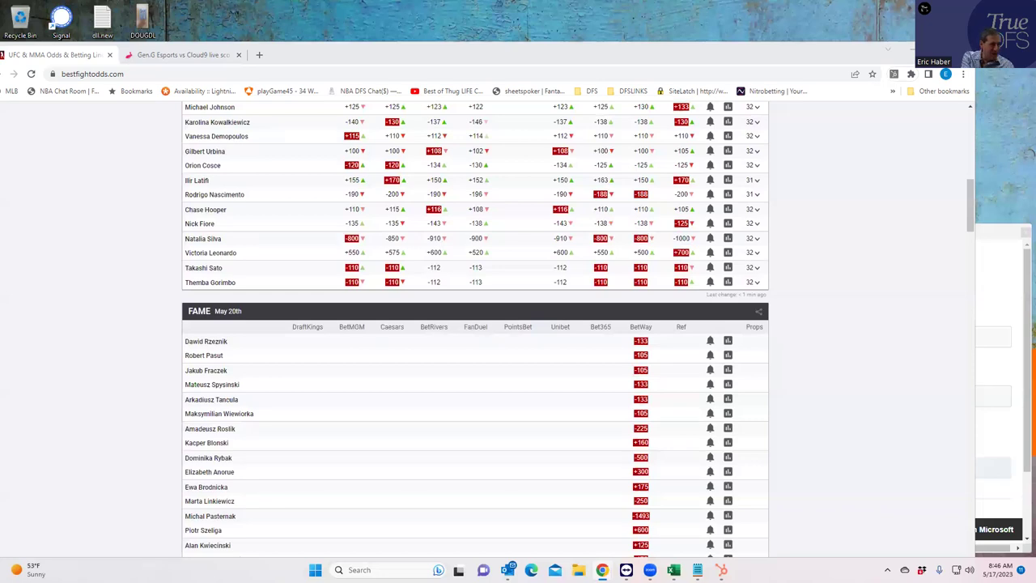
key("alt+Tab")
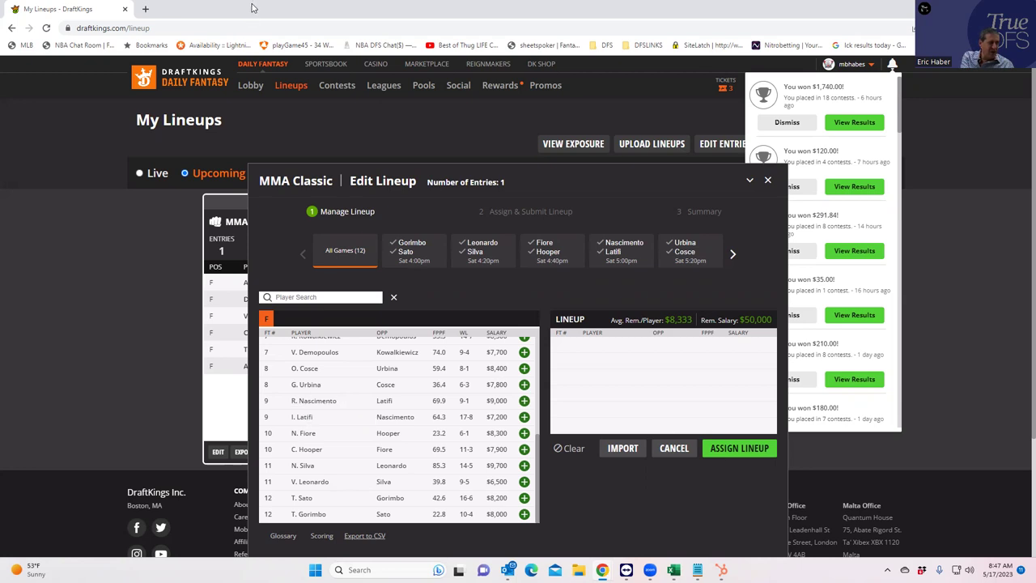
Return to BestFightOdds, review the Ilir Latifi vs Rodrigo Nascimento inside-distance and decision props, and collapse the section
key("alt+Tab")
scroll(315, 203, "up", 1)
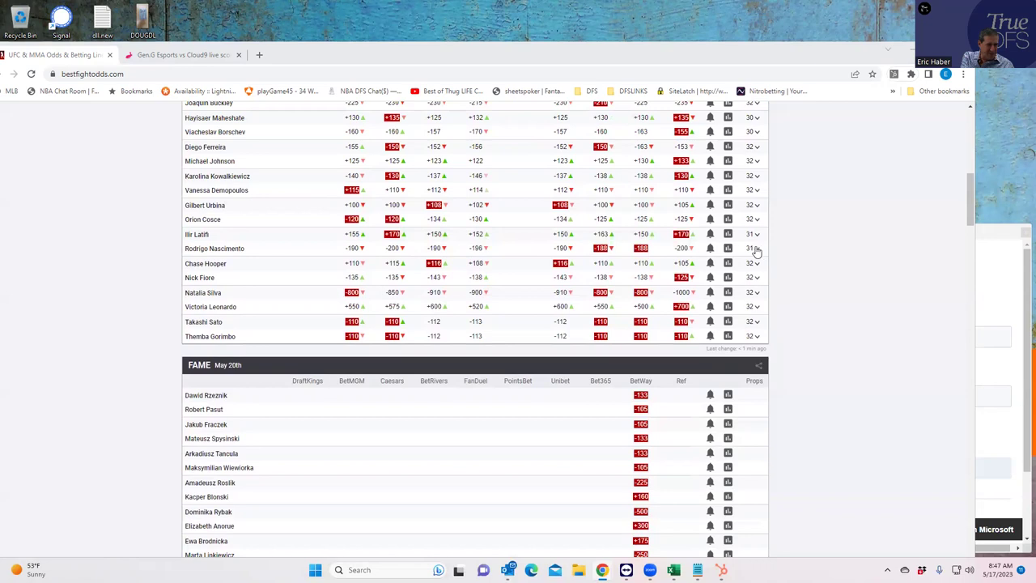
left_click(757, 249)
scroll(489, 443, "down", 2)
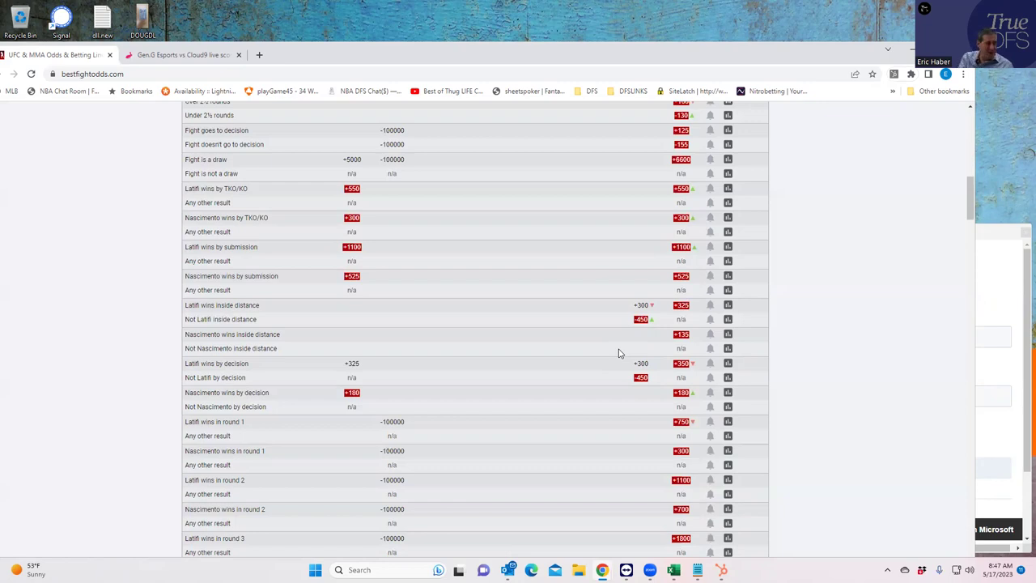
left_click_drag(966, 203, 944, 181)
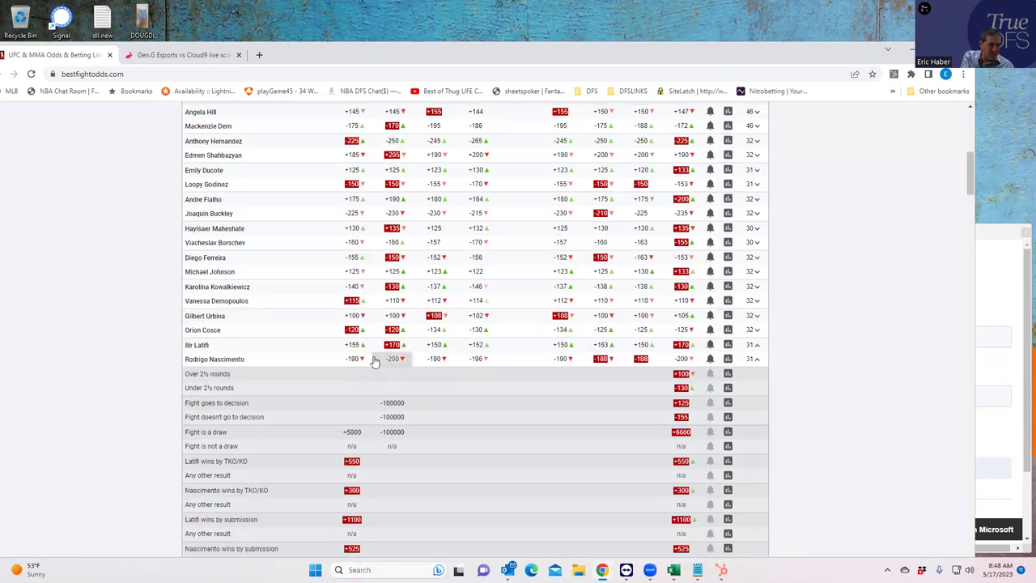
left_click(759, 362)
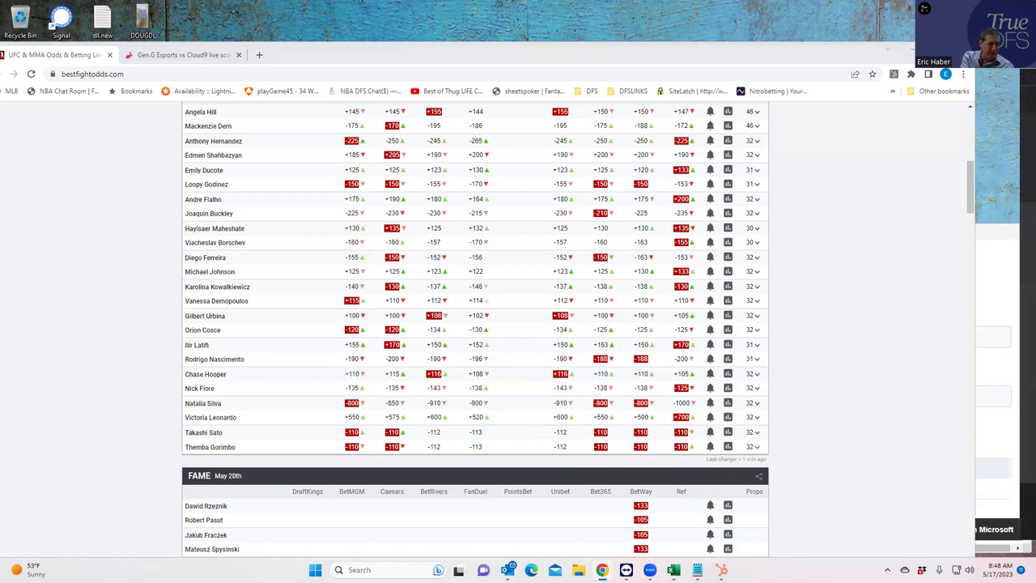
Switch to the DraftKings lineup editor and add I. Latifi to the MMA Classic lineup
key("alt+Tab")
left_click(464, 418)
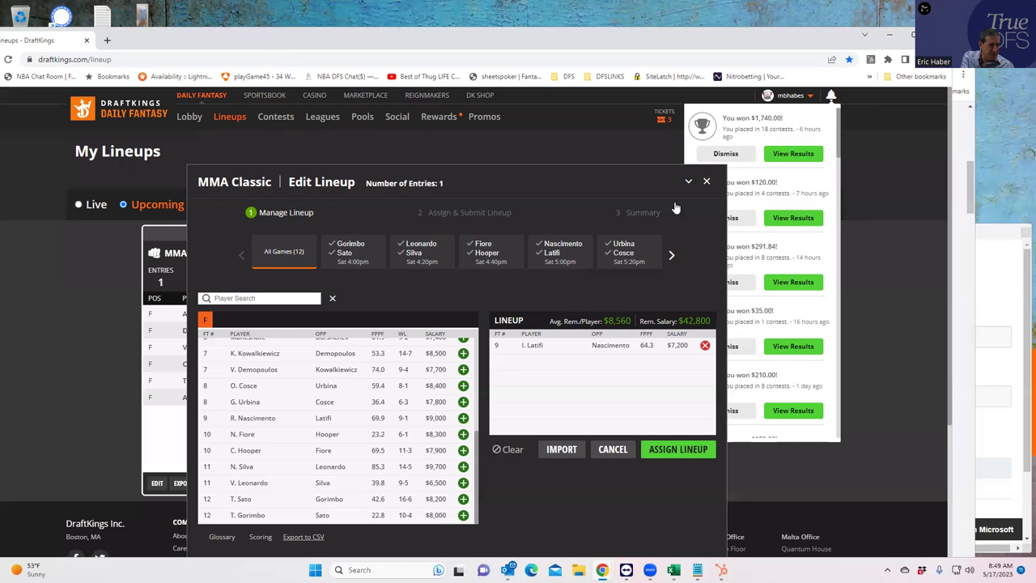
Maximize the DraftKings window and check the K. Kowalkiewicz and V. Demopoulos salaries in the player list
key("alt+Tab")
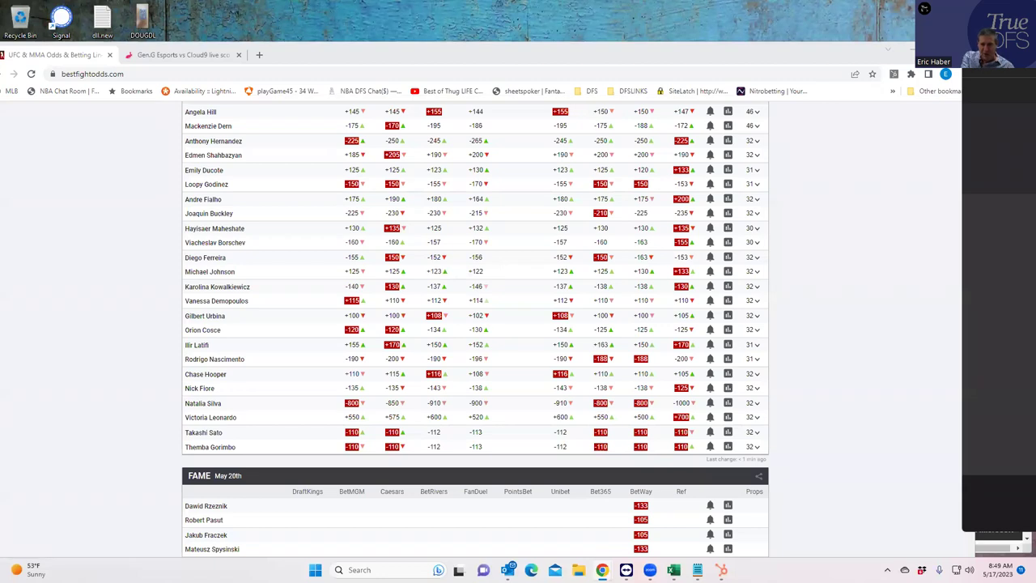
key("alt+Tab")
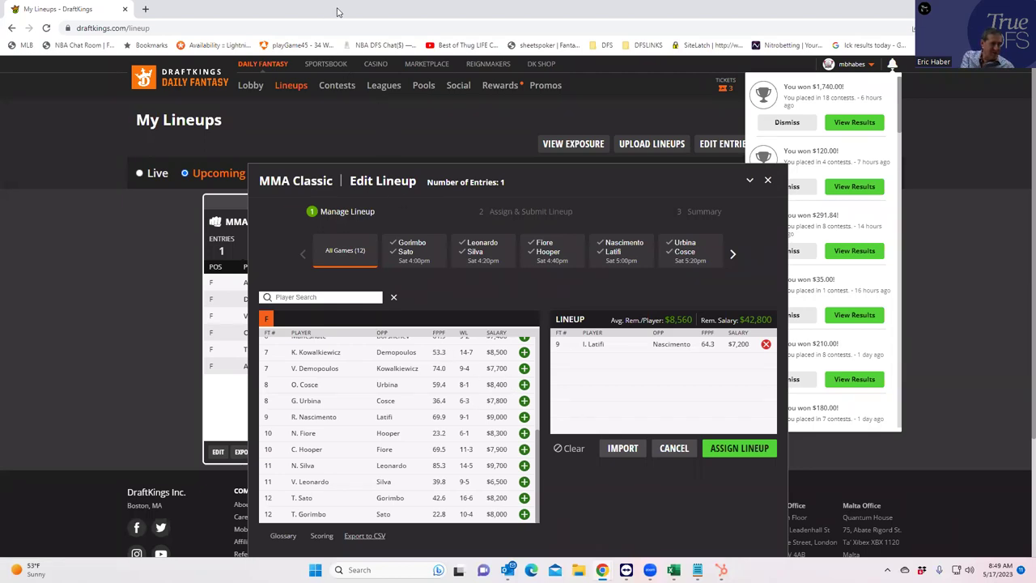
left_click_drag(339, 11, 338, 1)
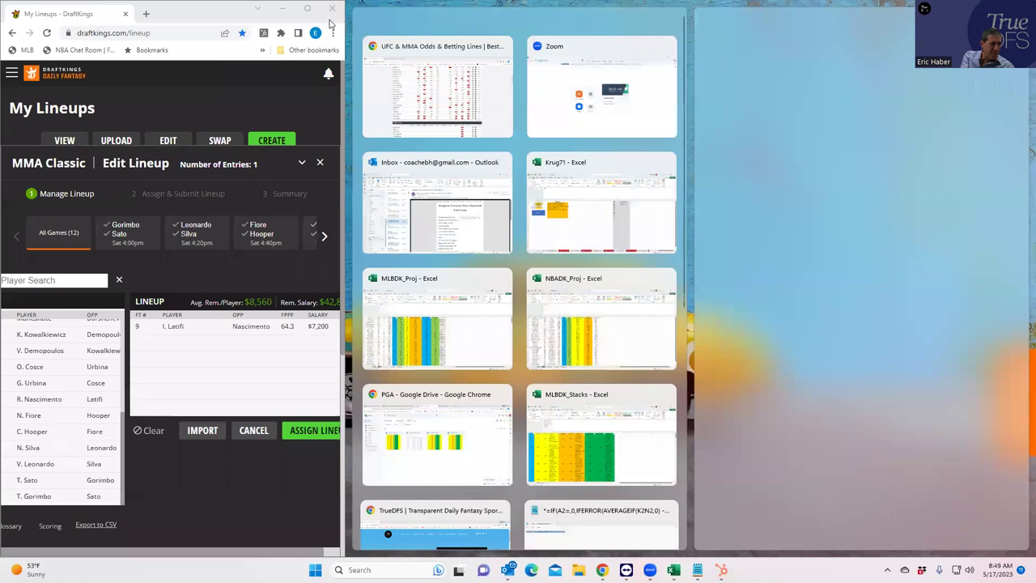
left_click(307, 12)
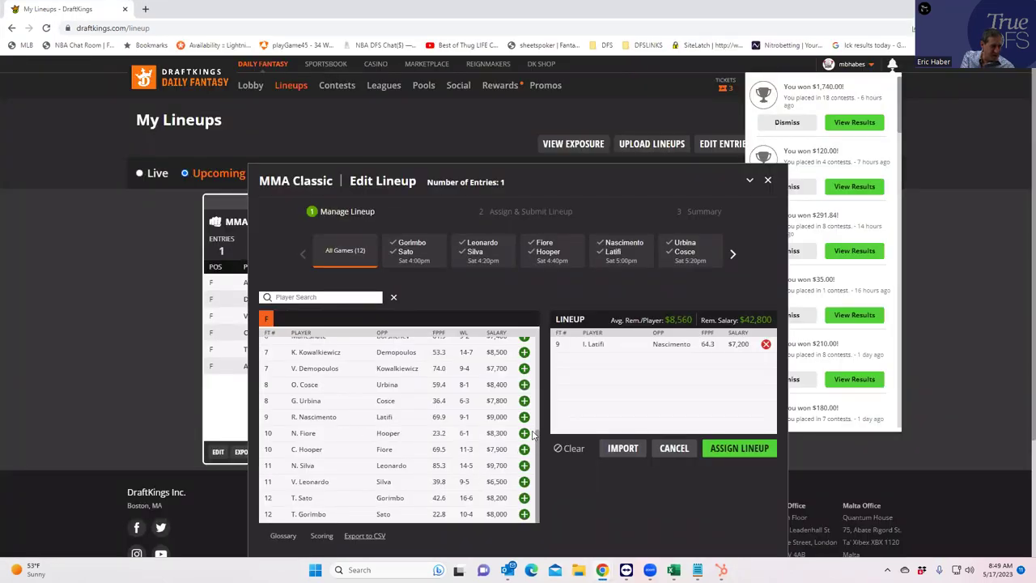
left_click_drag(539, 453, 539, 435)
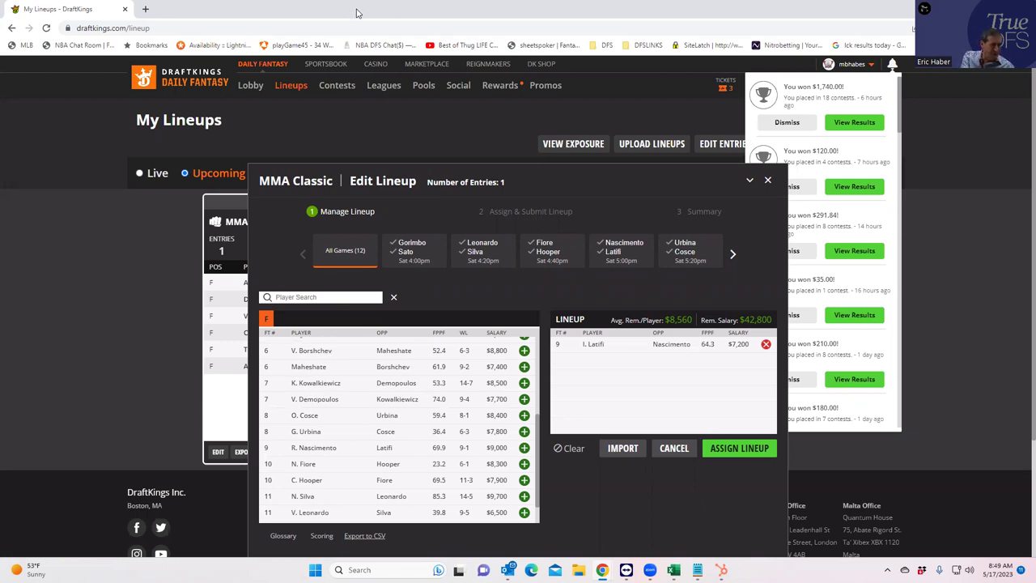
Switch to BestFightOdds and examine the Karolina Kowalkiewicz vs Vanessa Demopoulos inside-distance and decision props
key("alt+Tab")
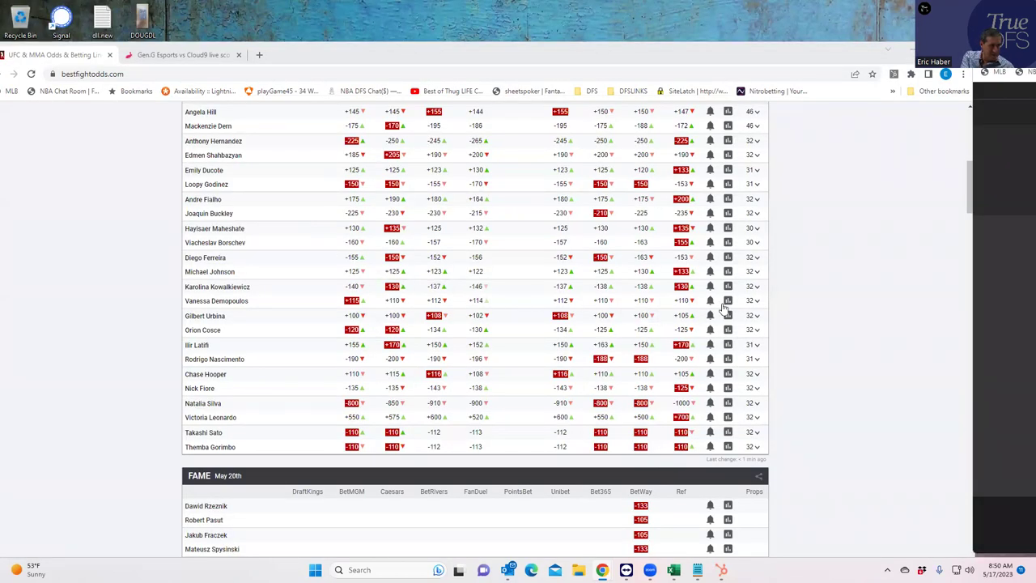
left_click(758, 293)
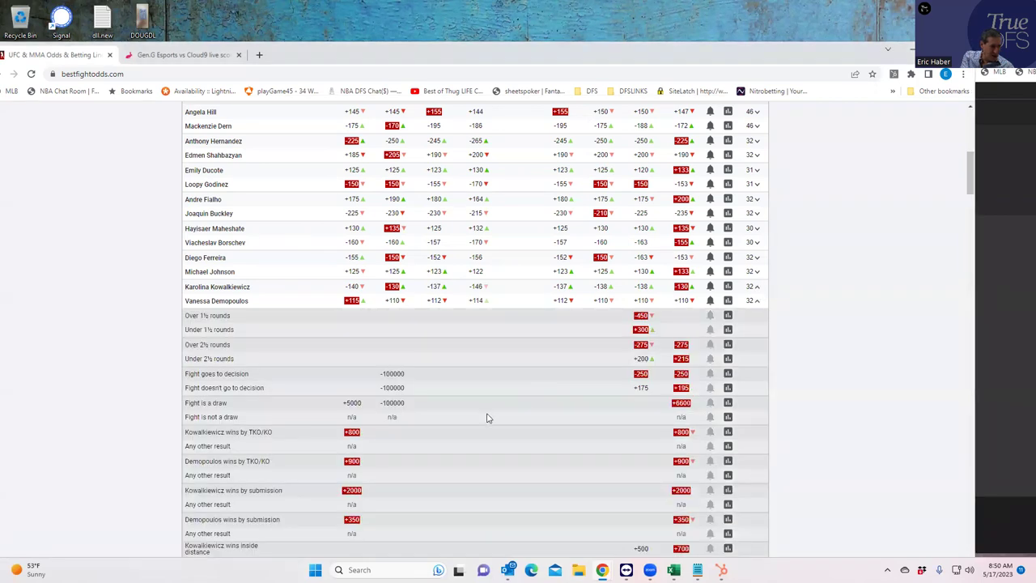
scroll(488, 418, "down", 2)
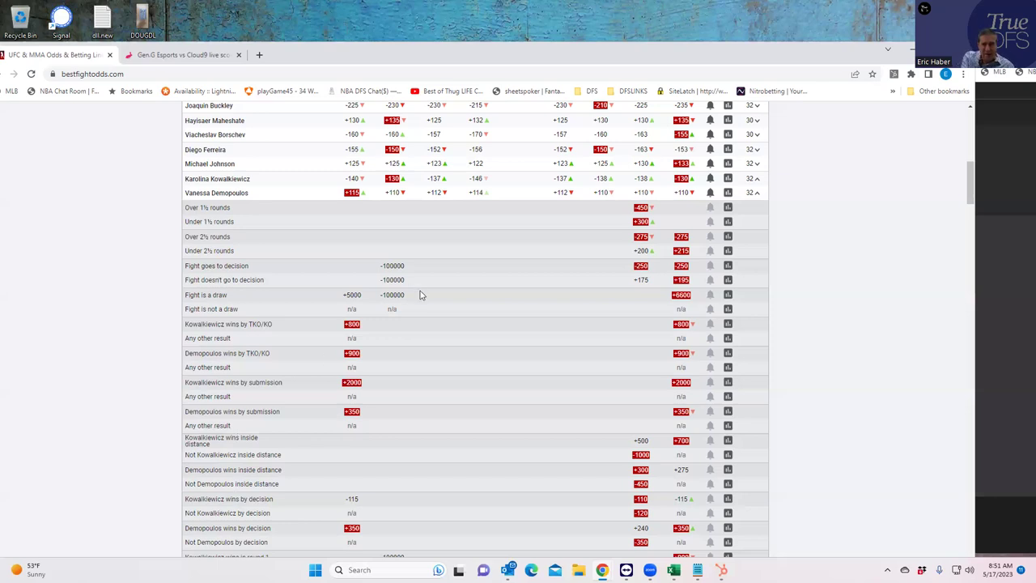
Go back to the DraftKings player list and compare the Kowalkiewicz and Demopoulos salaries with nearby fighters
key("alt+Tab")
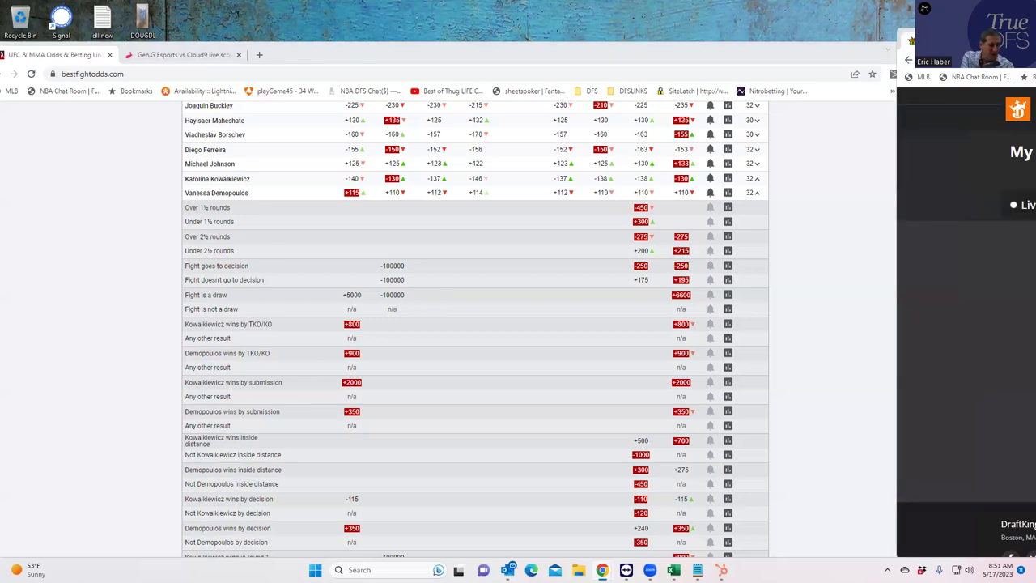
key("alt+Tab")
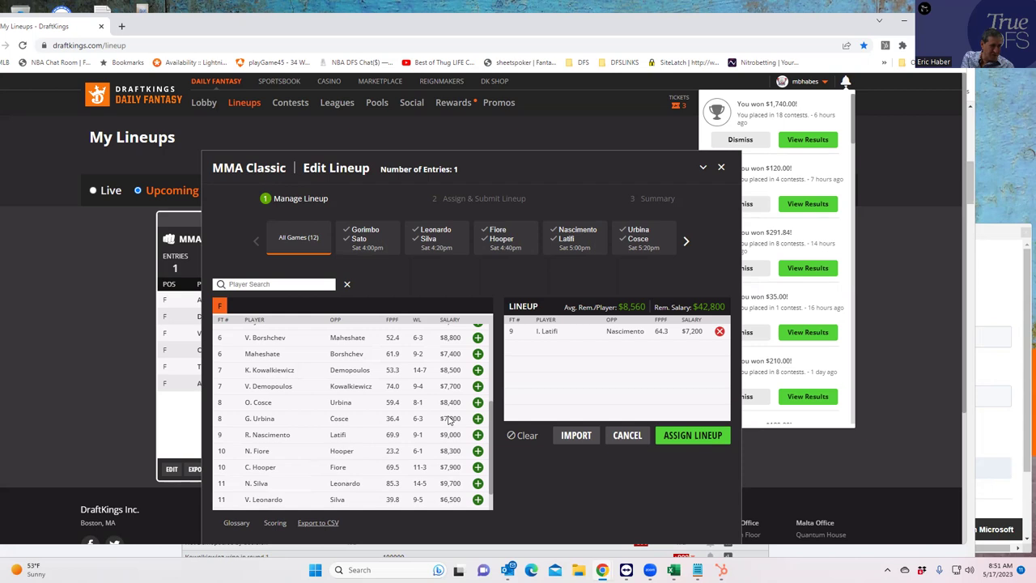
left_click(446, 467)
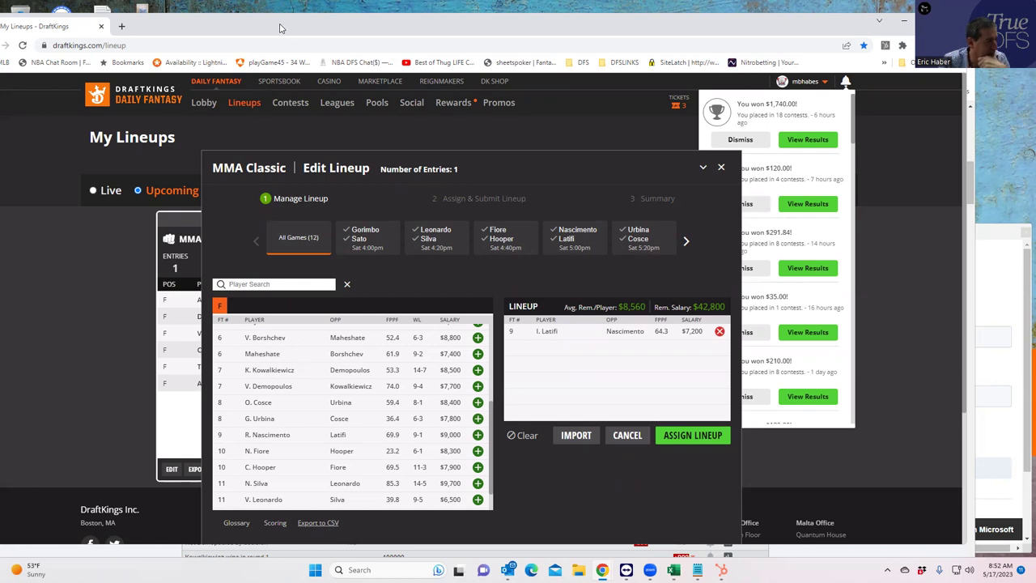
Return to BestFightOdds and collapse the Kowalkiewicz vs Demopoulos props to show the fight moneylines
left_click(980, 21)
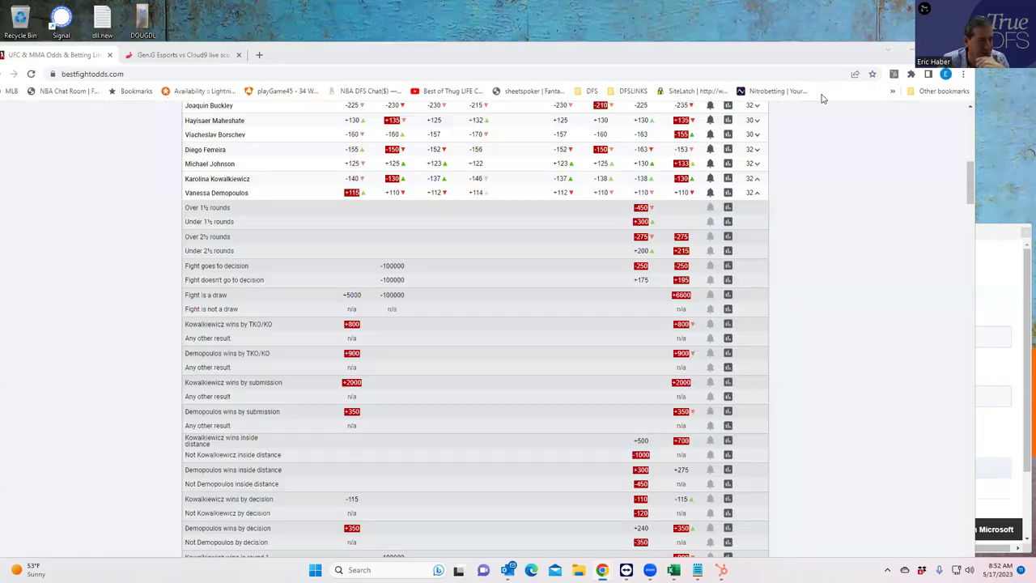
left_click(755, 200)
scroll(272, 210, "up", 1)
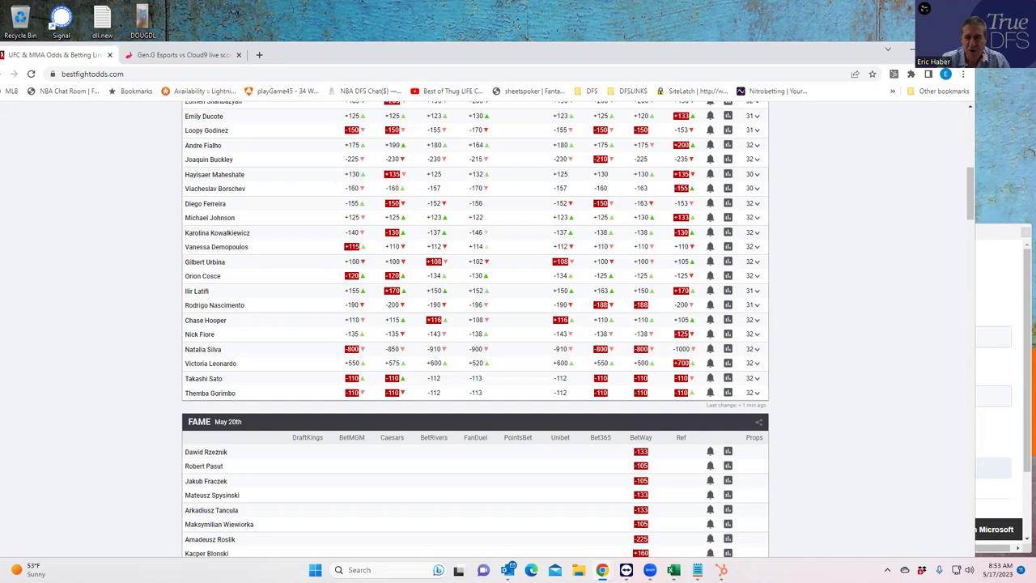
Maximize the DraftKings lineup editor and review the salaries for the Borshchev vs Maheshate and Ferreira vs Johnson fights
key("super+Left")
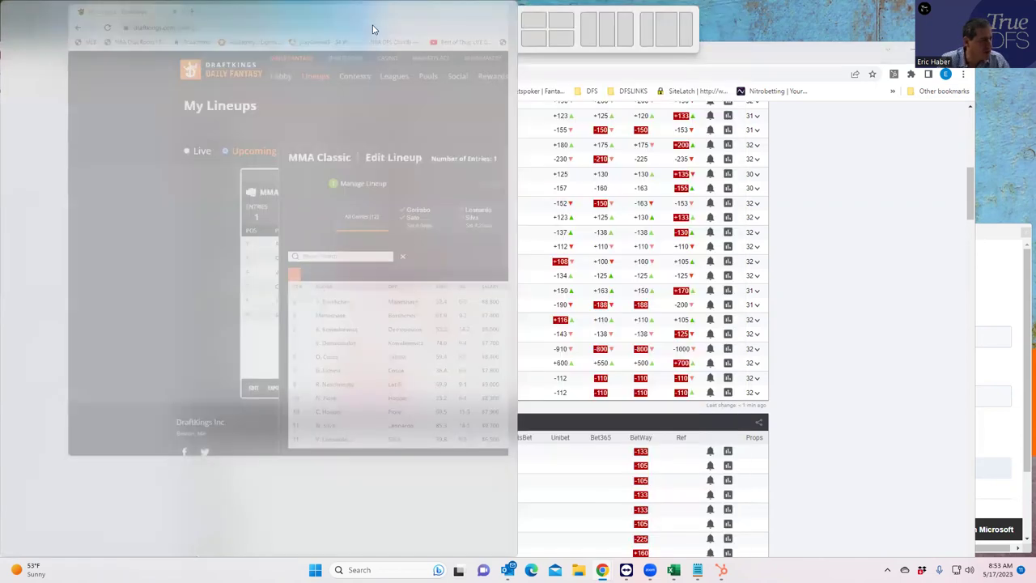
left_click(481, 10)
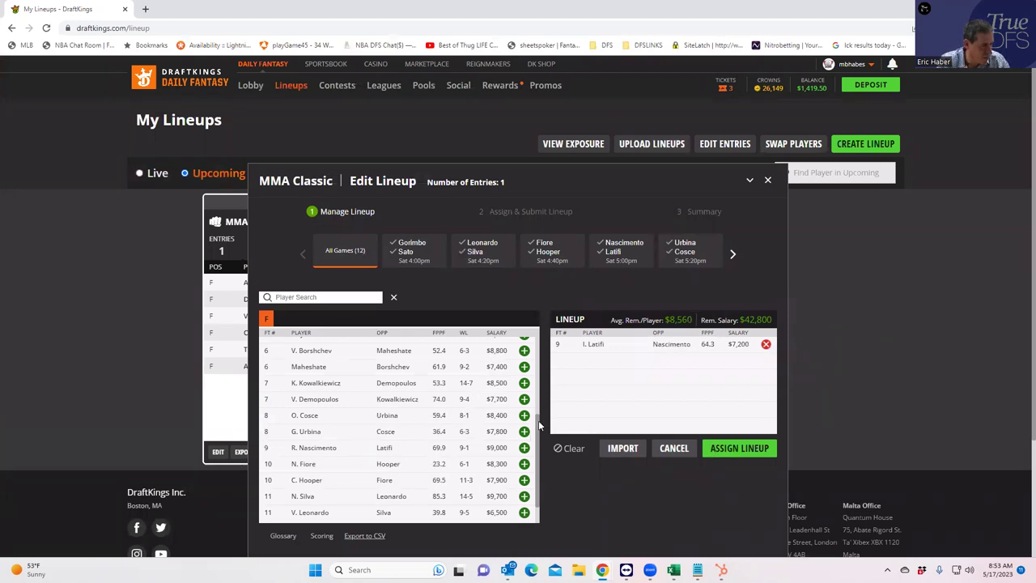
scroll(537, 419, "up", 1)
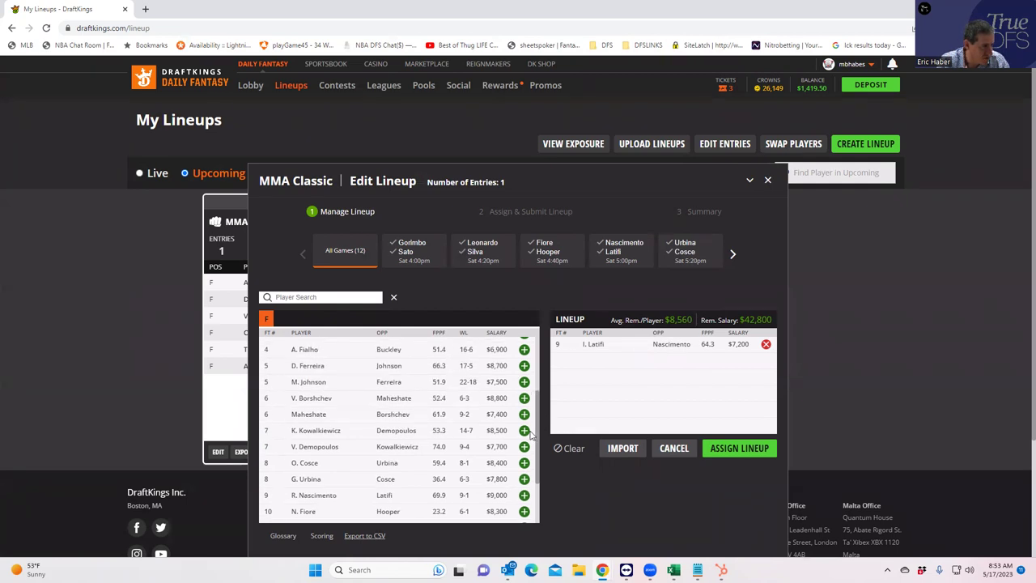
scroll(538, 441, "up", 1)
scroll(541, 409, "up", 1)
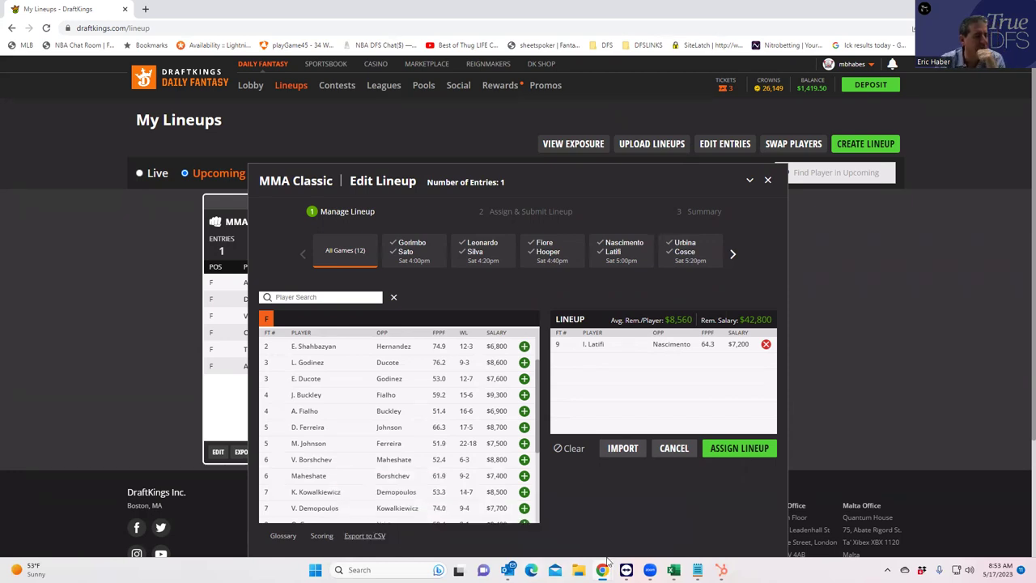
Switch to BestFightOdds, review the Hayisaer Maheshate vs Viacheslav Borschev props, and collapse the section
mouse_move(602, 571)
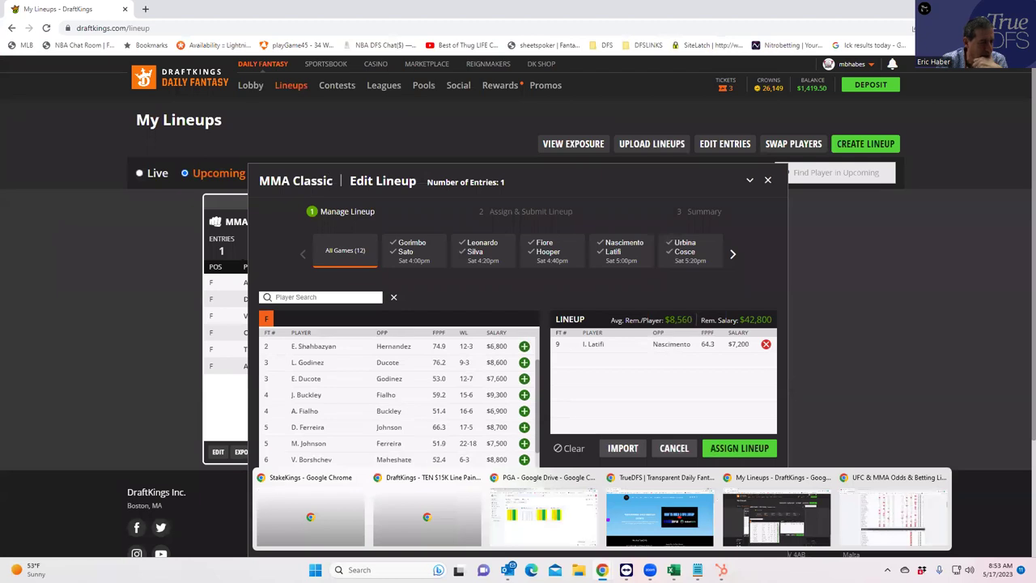
left_click(864, 496)
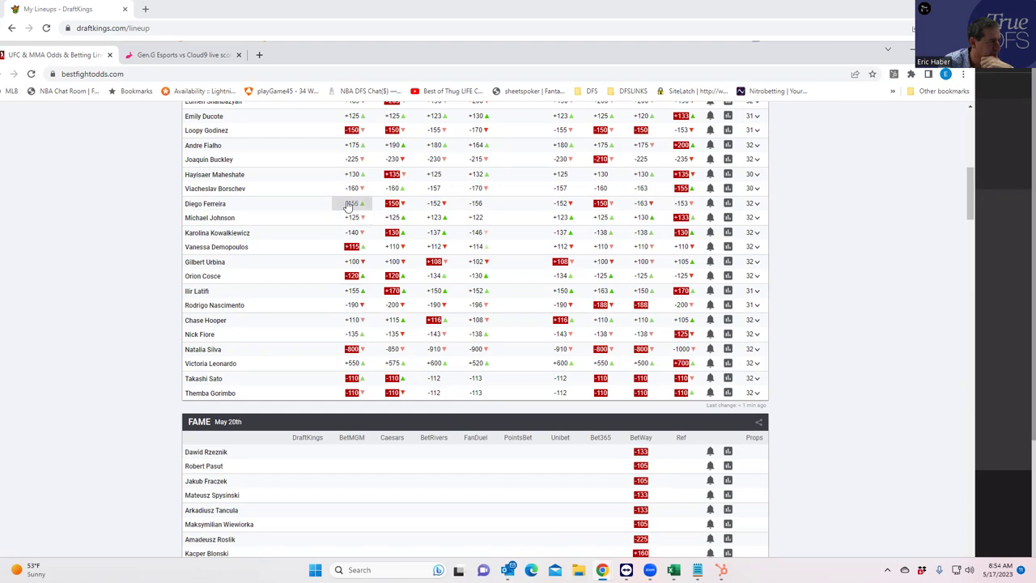
scroll(366, 185, "up", 1)
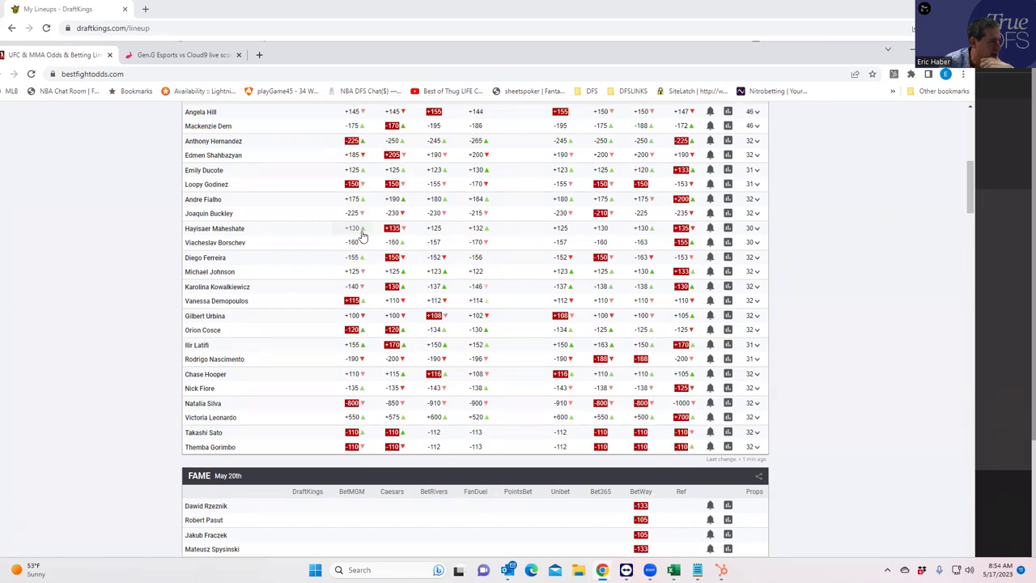
left_click(756, 242)
scroll(453, 382, "down", 1)
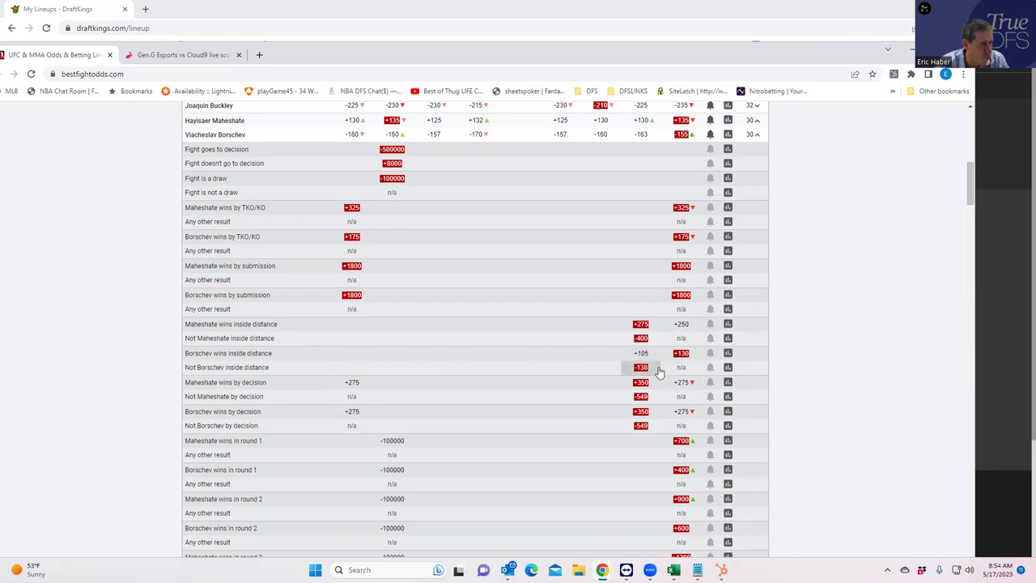
left_click(758, 137)
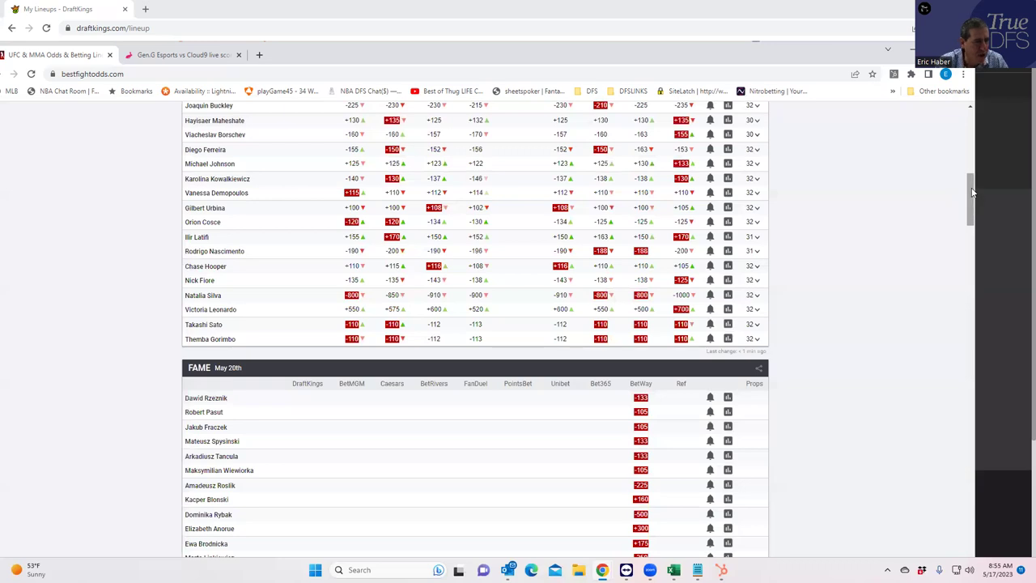
Review the Diego Ferreira vs Michael Johnson props, collapse them, and return to the full UFC Fight Night 226 moneylines
scroll(963, 183, "up", 2)
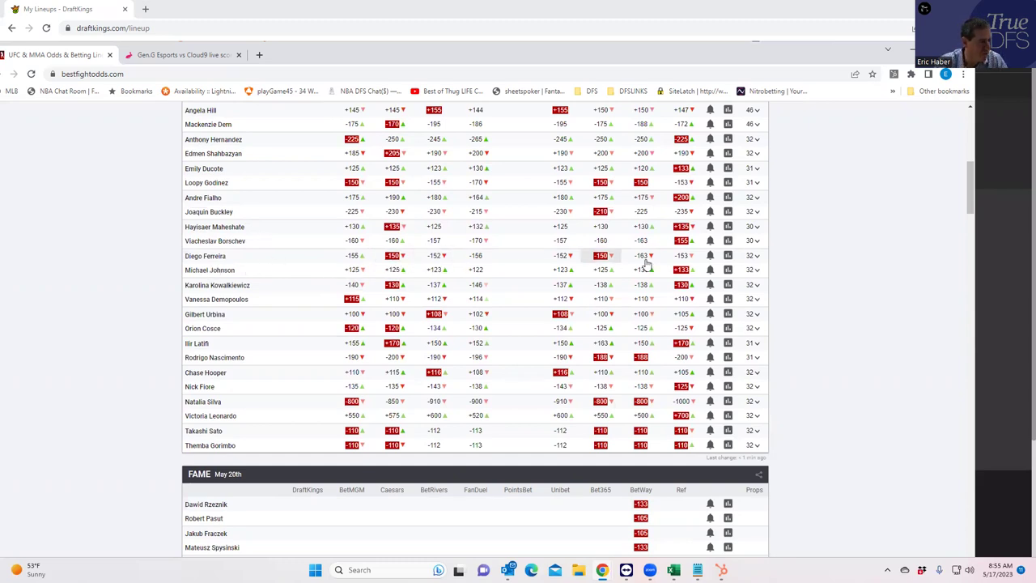
left_click(757, 256)
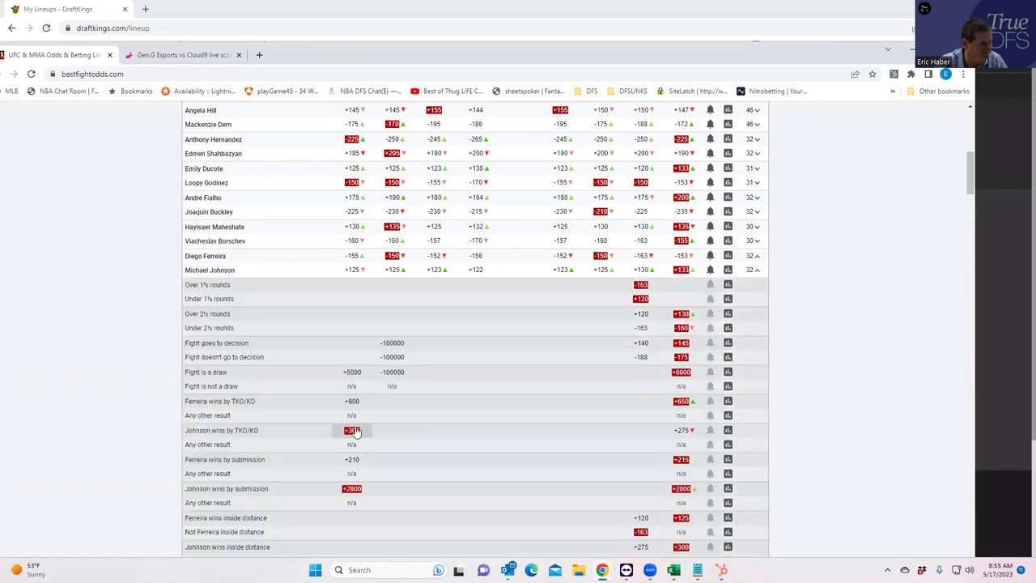
scroll(381, 437, "down", 2)
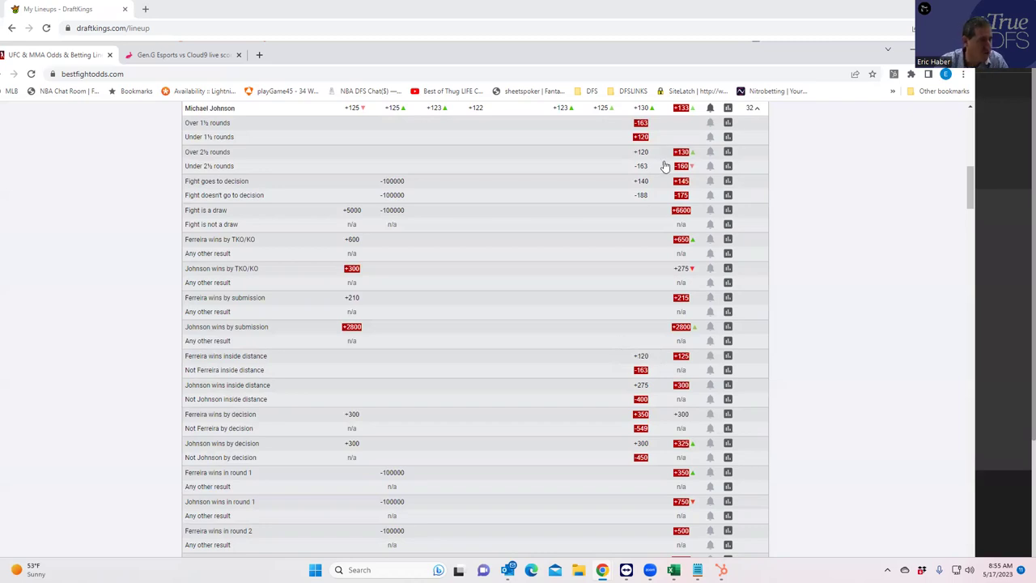
scroll(647, 166, "up", 2)
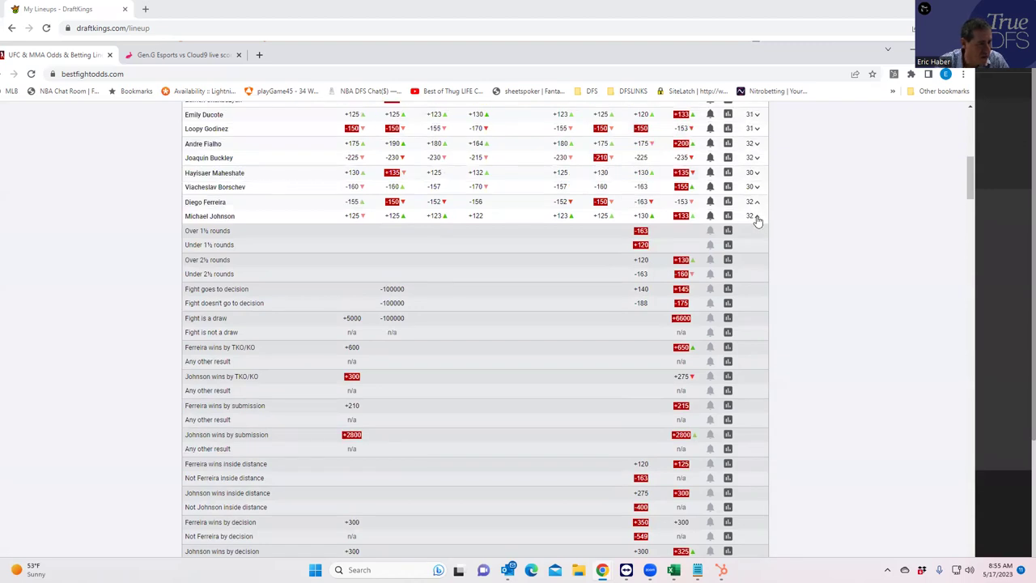
left_click(756, 217)
scroll(264, 184, "up", 2)
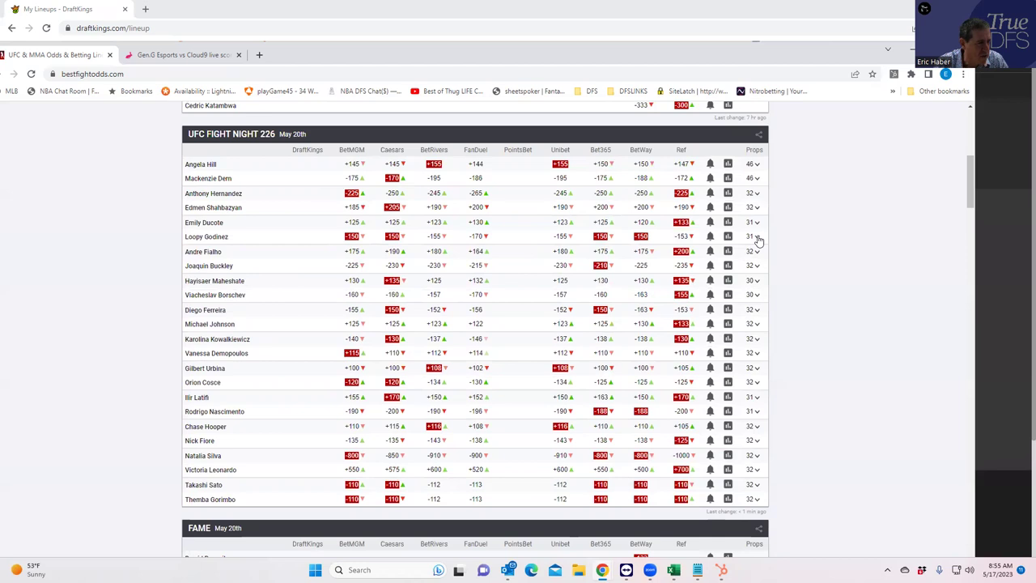
Expand the Emily Ducote vs Loopy Godinez props, review the decision and inside-distance odds, and collapse them
left_click(755, 236)
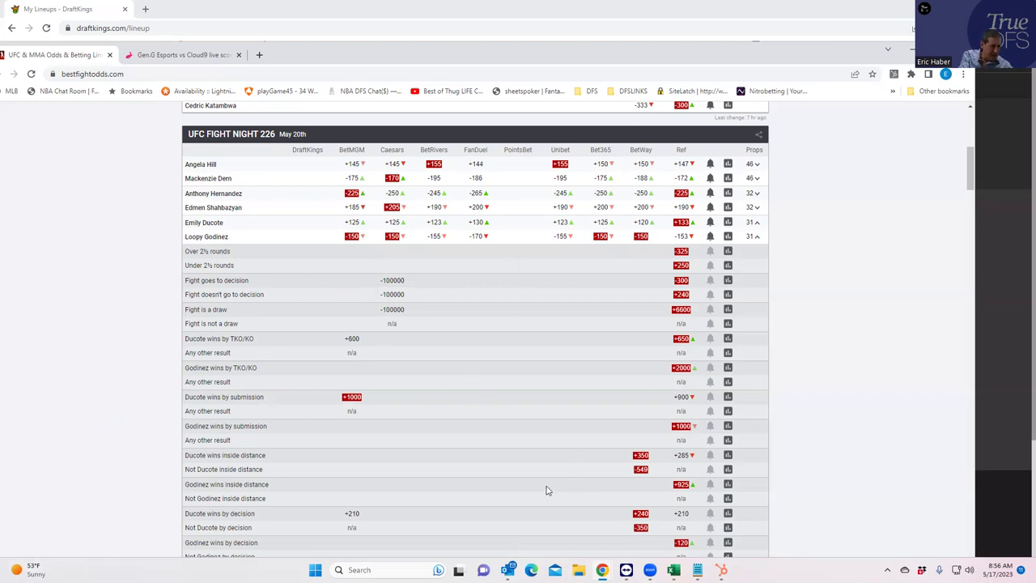
scroll(527, 492, "down", 1)
scroll(527, 492, "down", 1)
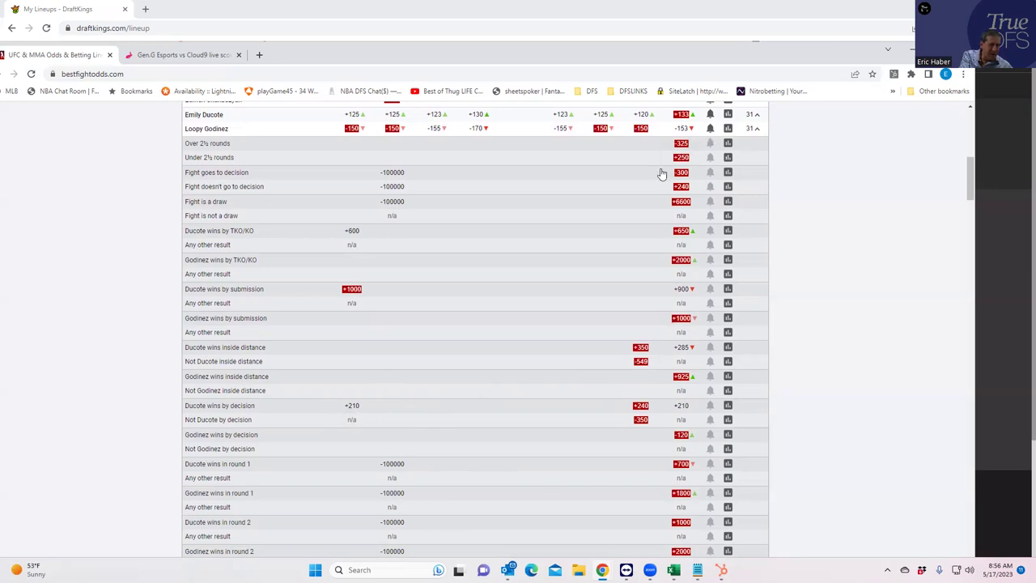
left_click(756, 130)
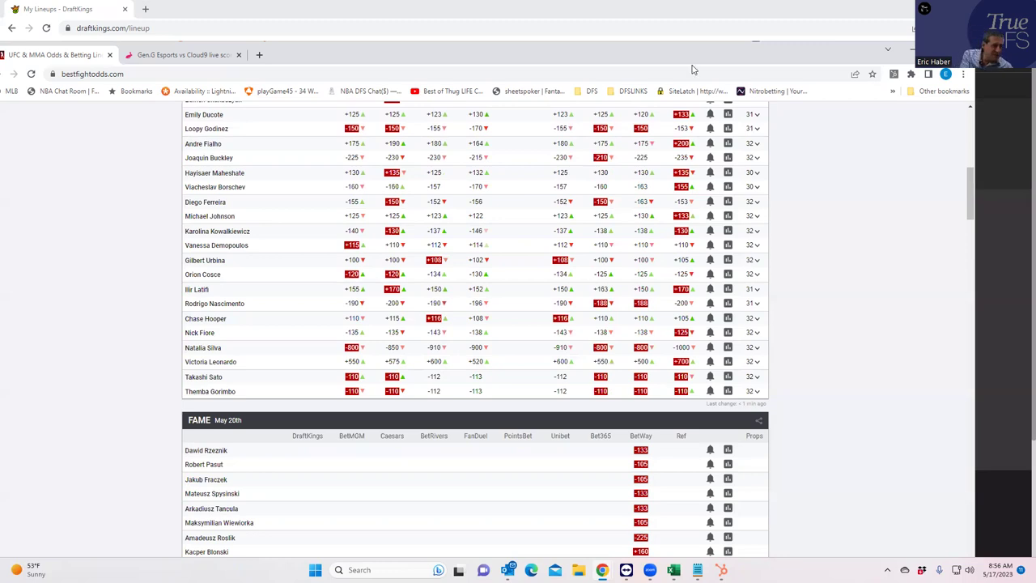
Switch to the DraftKings lineup editor, restore its window to a smaller size, and open Loopy Godinez's player card
left_click(397, 14)
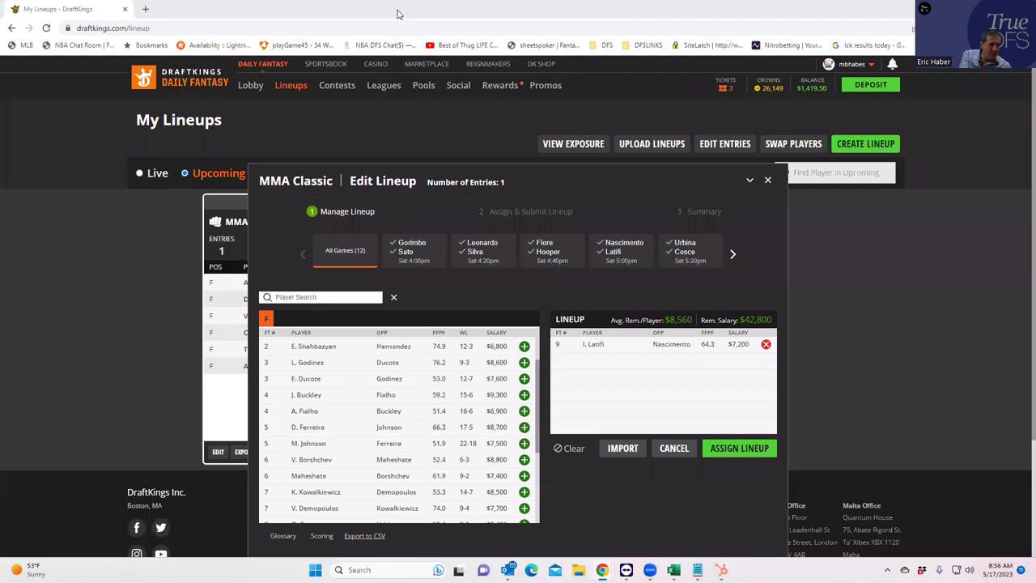
double_click(396, 14)
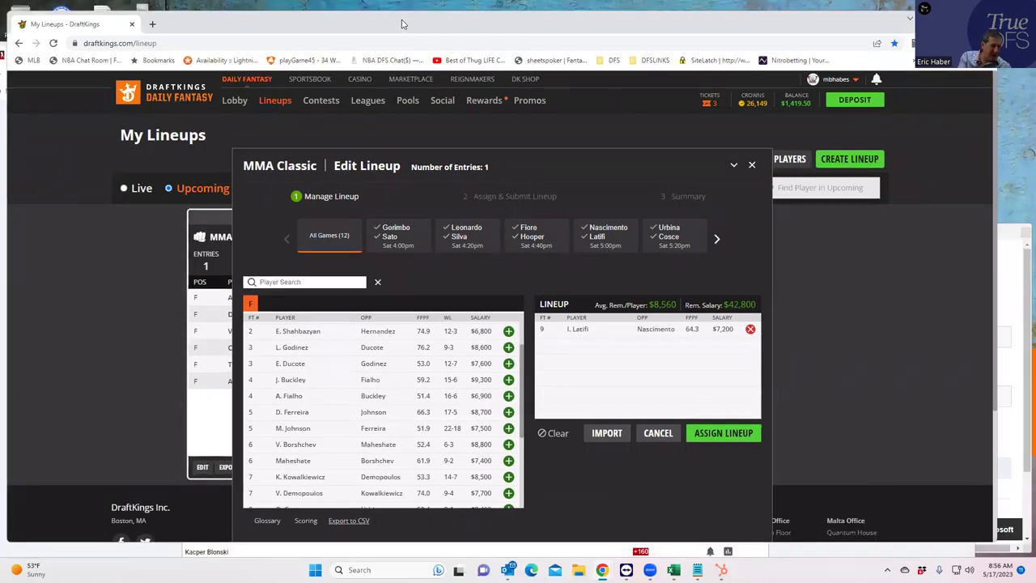
left_click(290, 349)
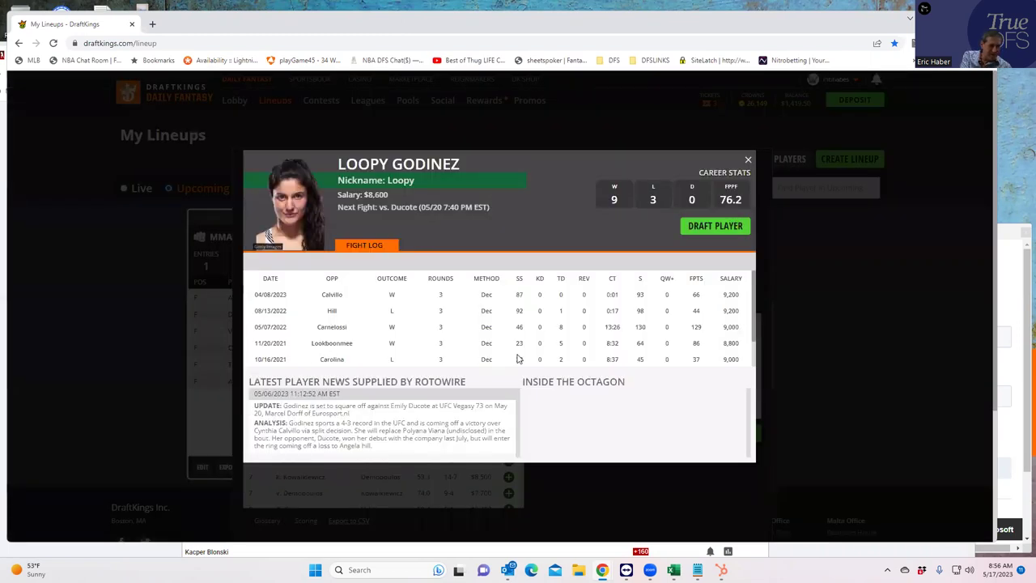
Examine the takedowns, fantasy points and salaries across Loopy Godinez's whole fight log, and close the player card
left_click_drag(753, 320, 750, 395)
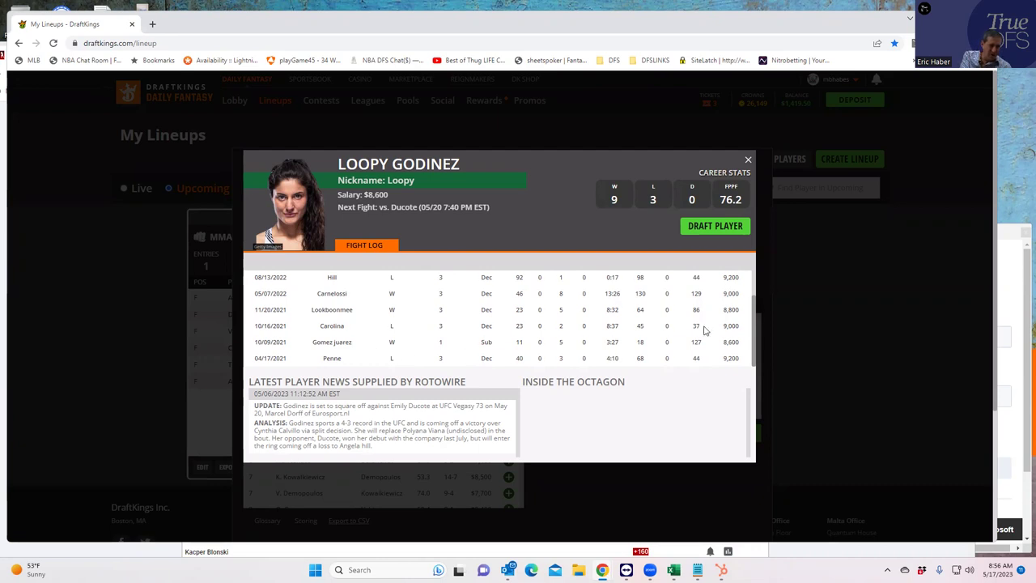
scroll(753, 313, "up", 1)
scroll(747, 275, "down", 1)
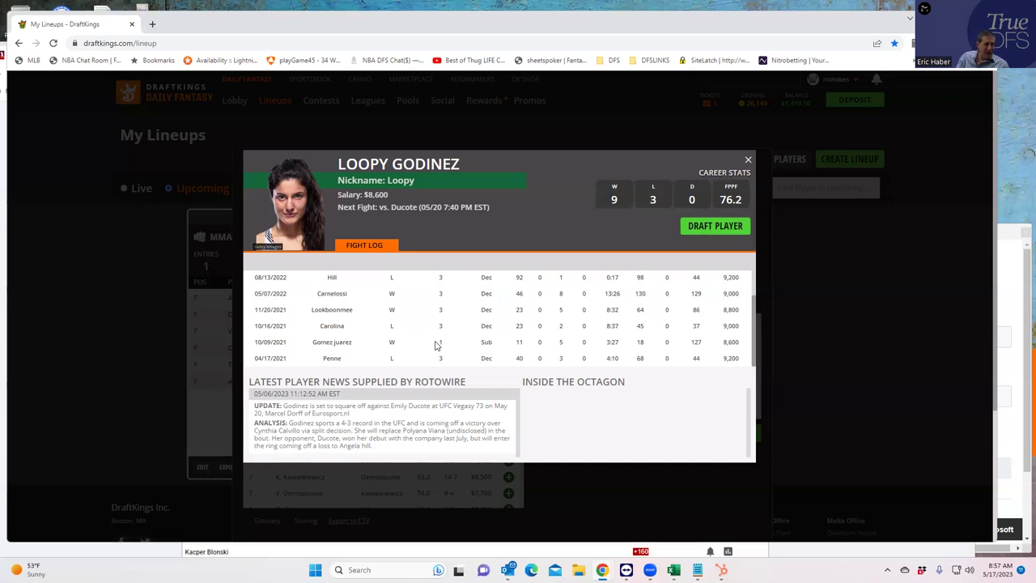
left_click_drag(761, 333, 712, 328)
left_click(575, 349)
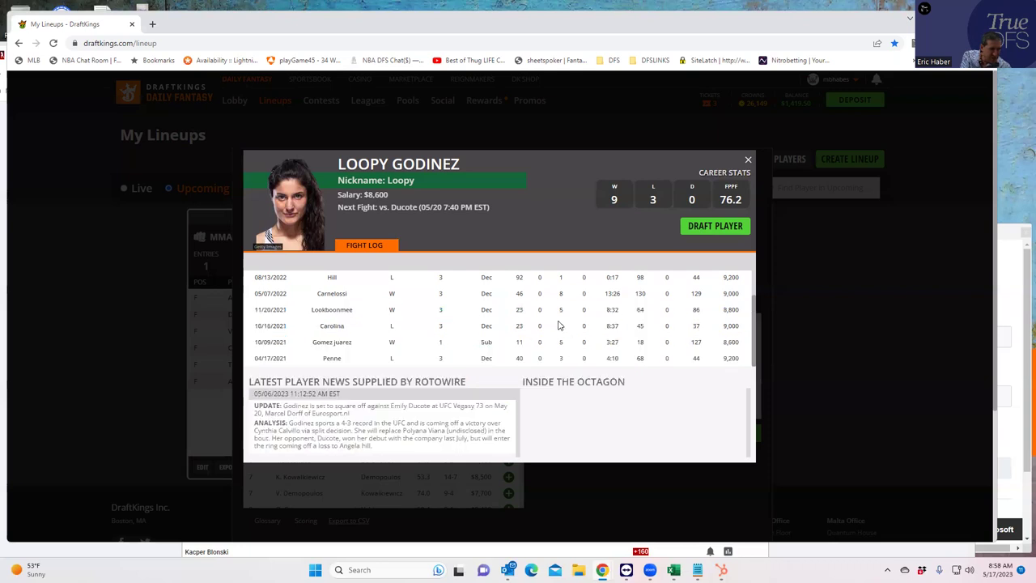
left_click_drag(756, 316, 740, 272)
scroll(732, 333, "down", 2)
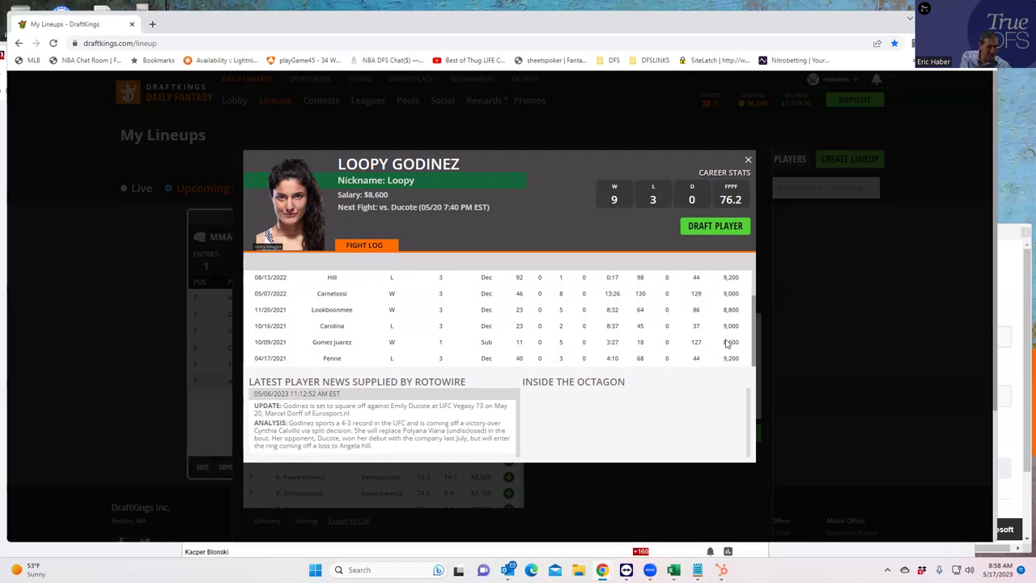
scroll(756, 296, "up", 2)
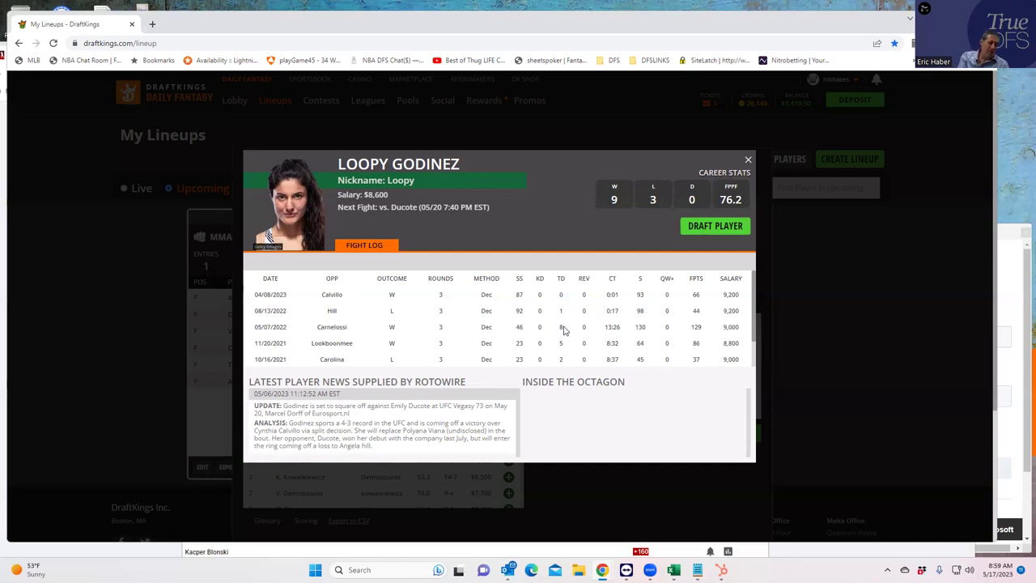
left_click(747, 161)
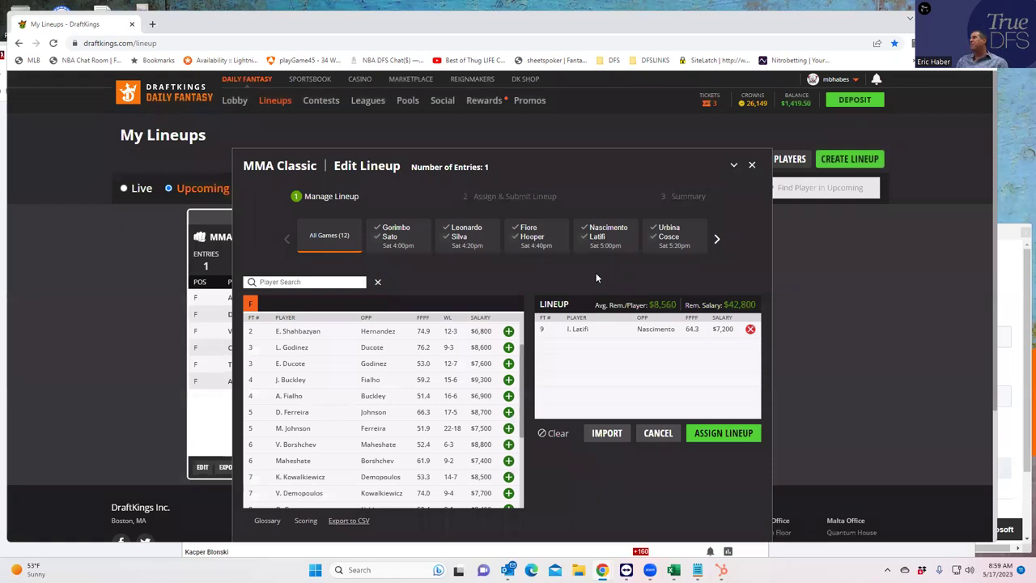
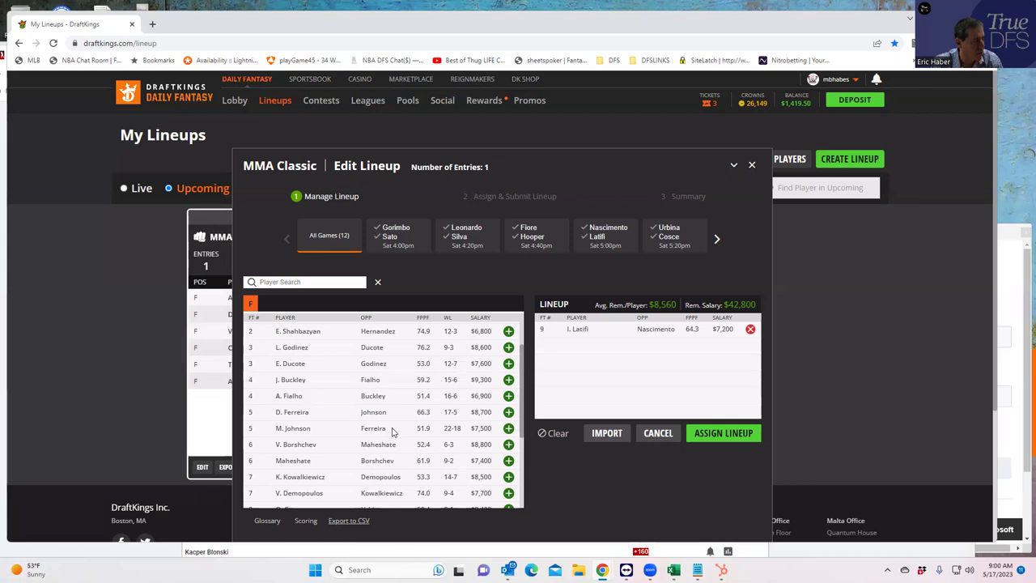
Switch to BestFightOdds, review the Hayisaer Maheshate vs Viacheslav Borschev props for inside-distance and round wins, and collapse them
mouse_move(603, 570)
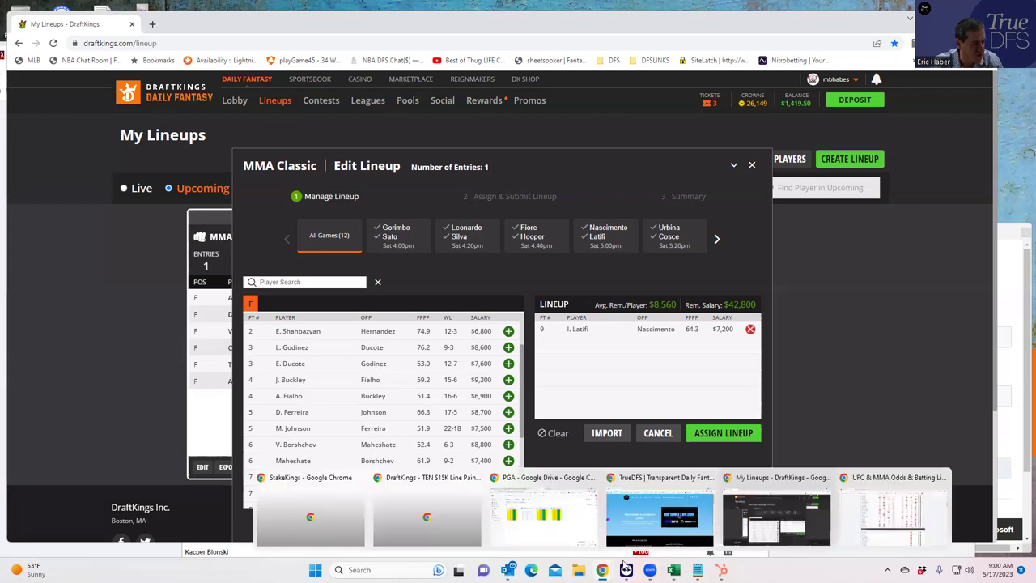
left_click(632, 486)
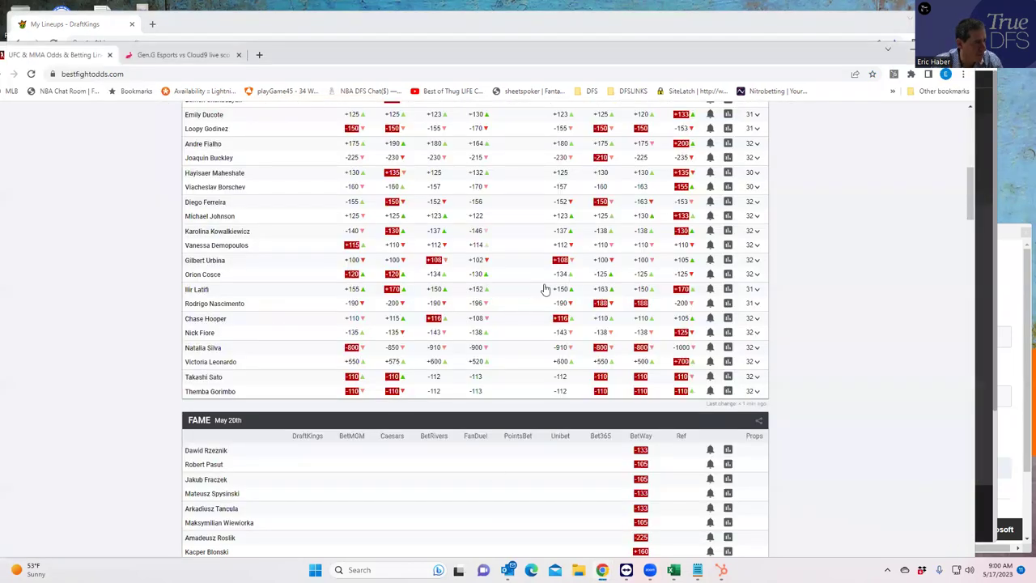
scroll(556, 289, "up", 2)
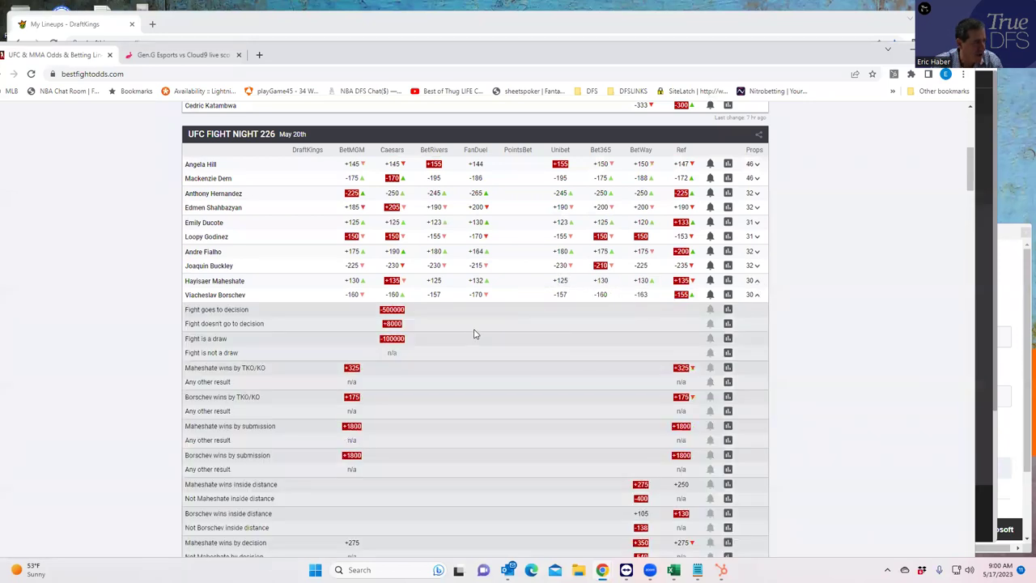
scroll(440, 394, "down", 2)
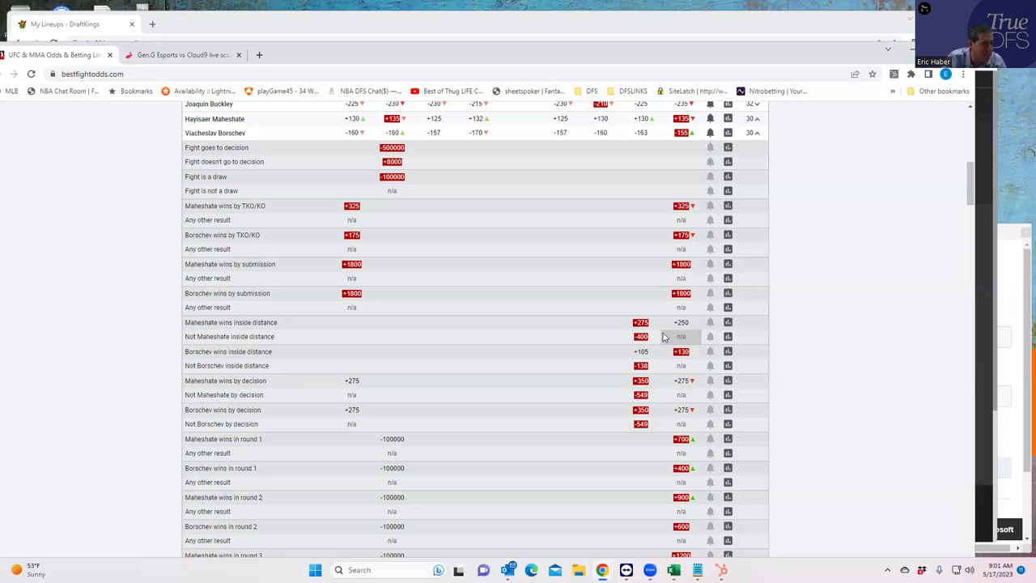
left_click(756, 132)
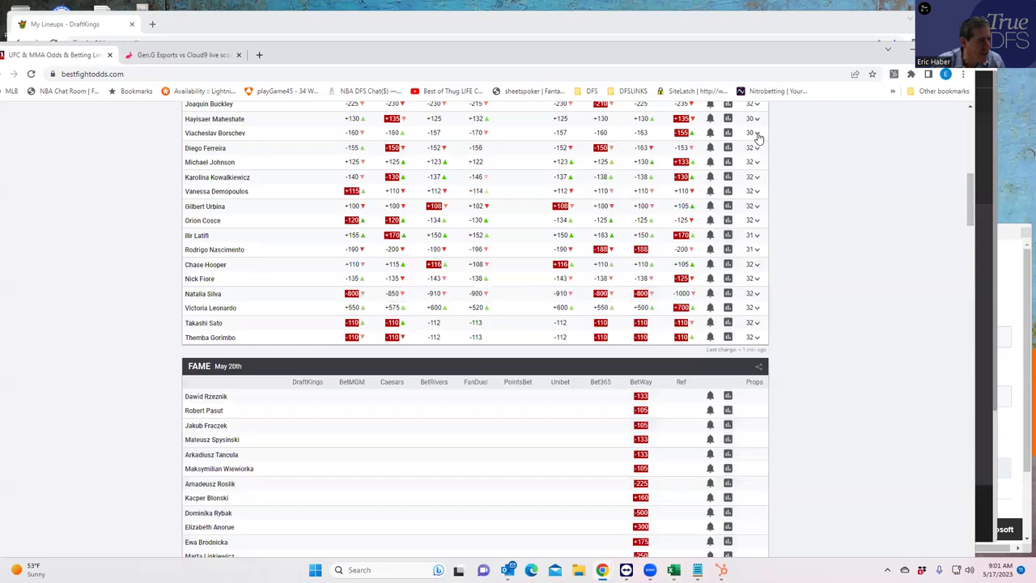
Expand the Diego Ferreira vs Michael Johnson props and review the TKO/KO, submission and inside-distance odds
scroll(551, 238, "up", 2)
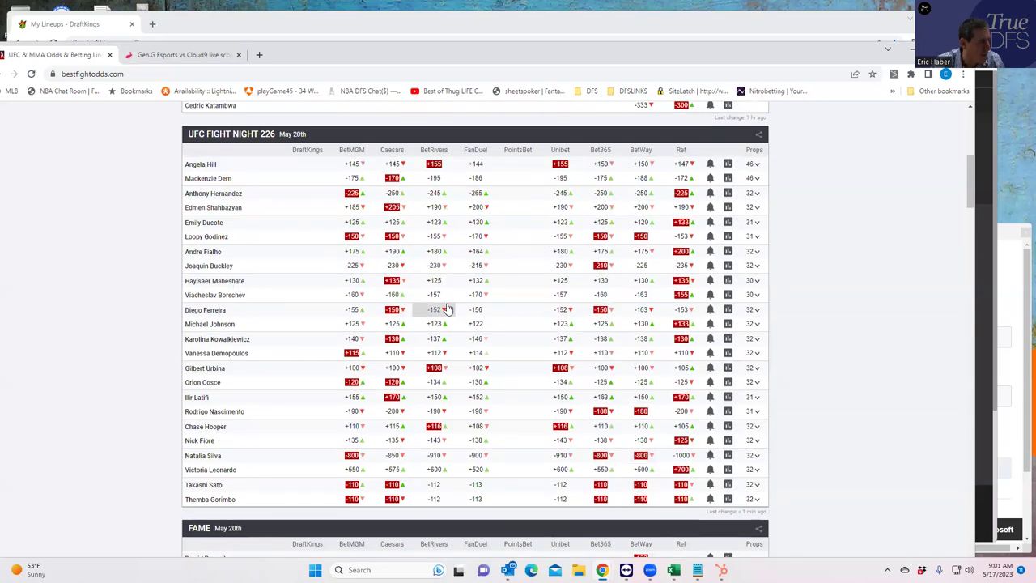
left_click(756, 324)
scroll(547, 402, "down", 2)
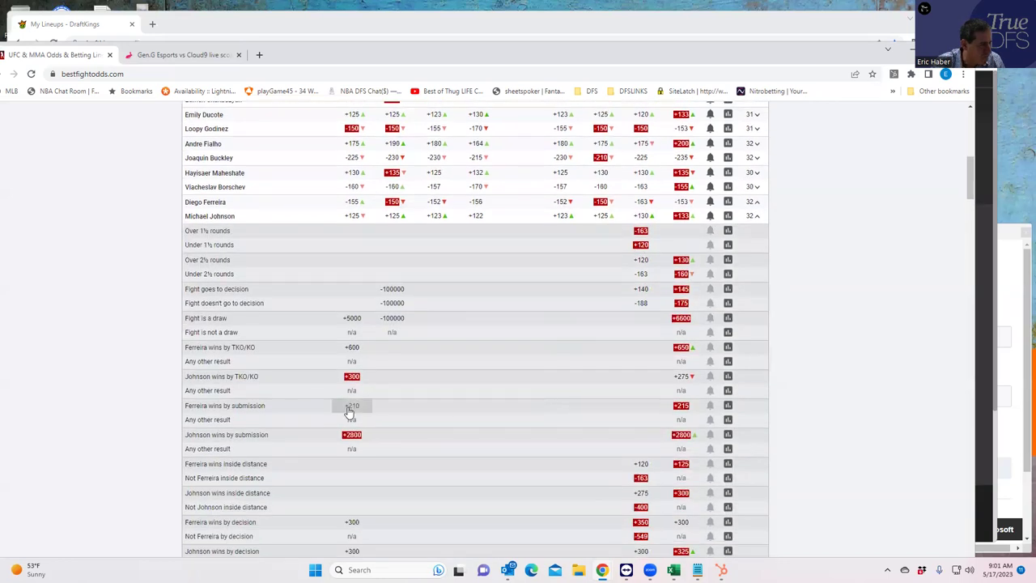
scroll(351, 411, "down", 1)
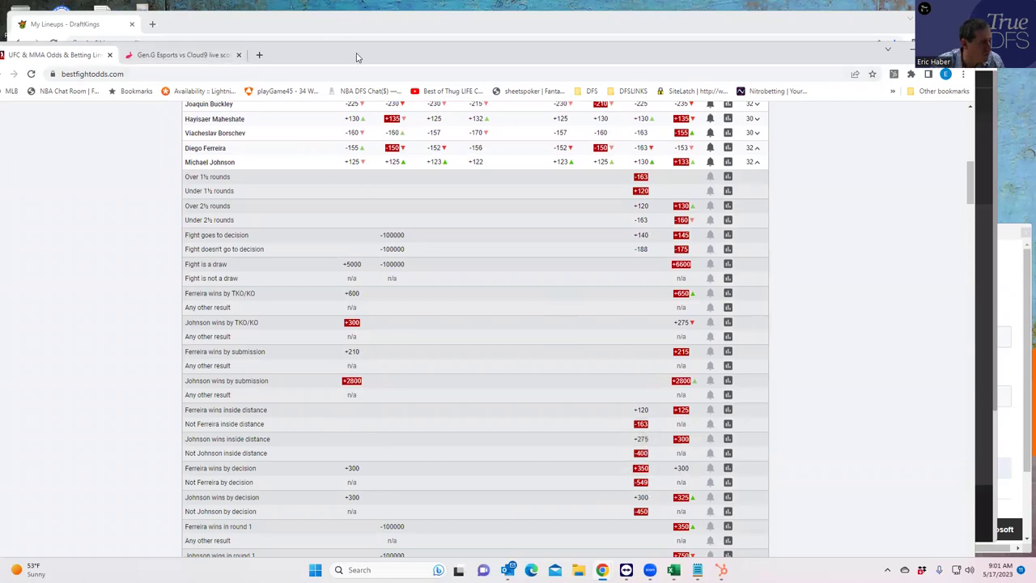
Check the DraftKings salaries, return to BestFightOdds in a maximized window, and collapse the Ferreira vs Johnson props
key("alt+Tab")
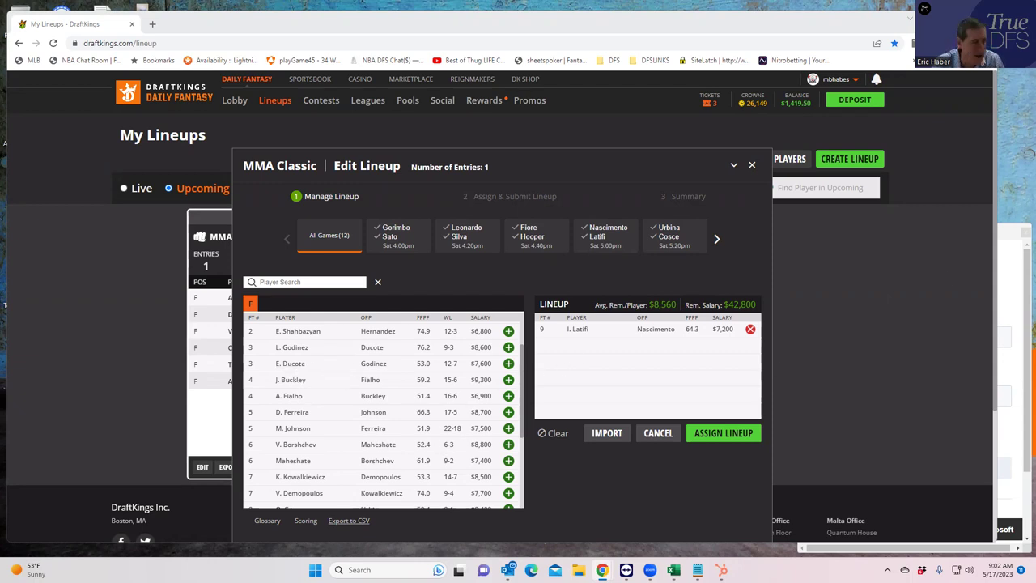
key("super+Left")
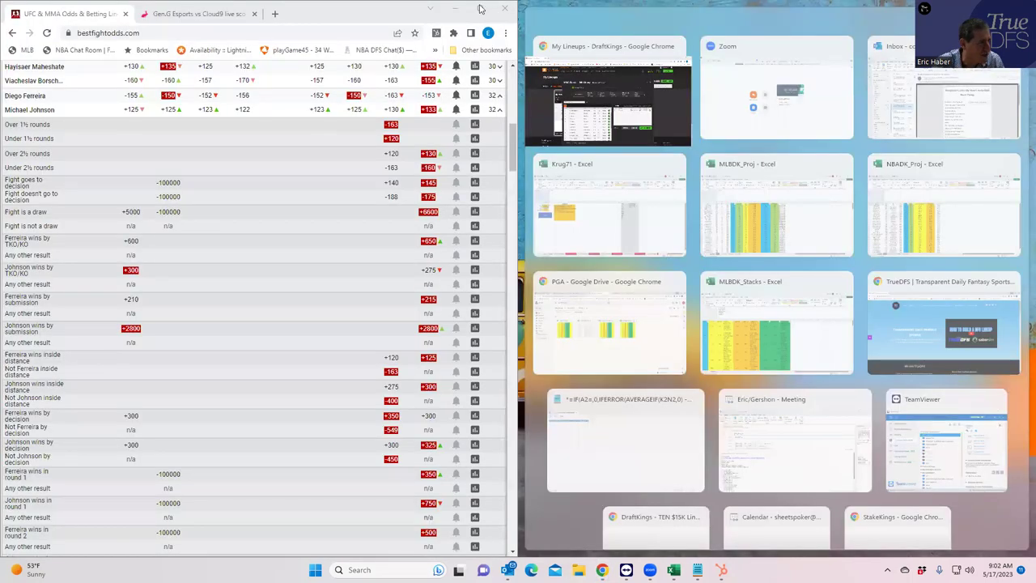
key("super+Up")
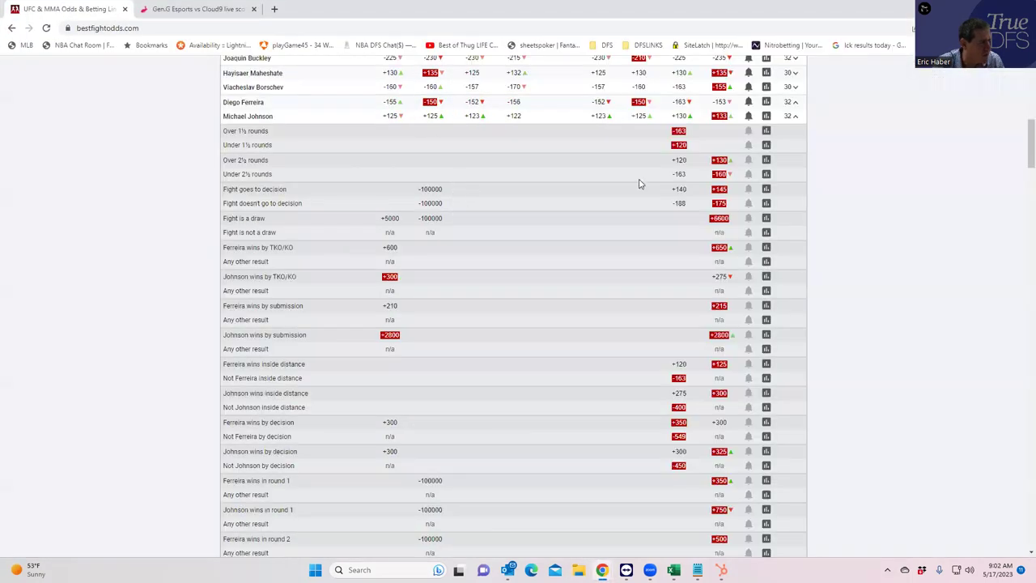
left_click(795, 118)
scroll(692, 195, "up", 3)
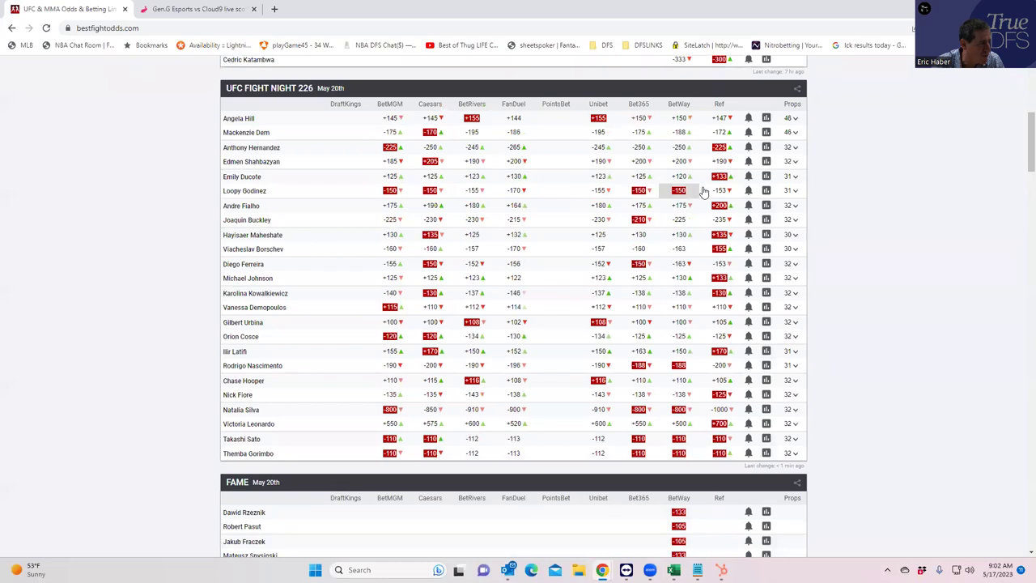
Reopen the Emily Ducote vs Loopy Godinez props, compare each fighter's inside-distance and decision odds, and collapse the section
left_click(794, 176)
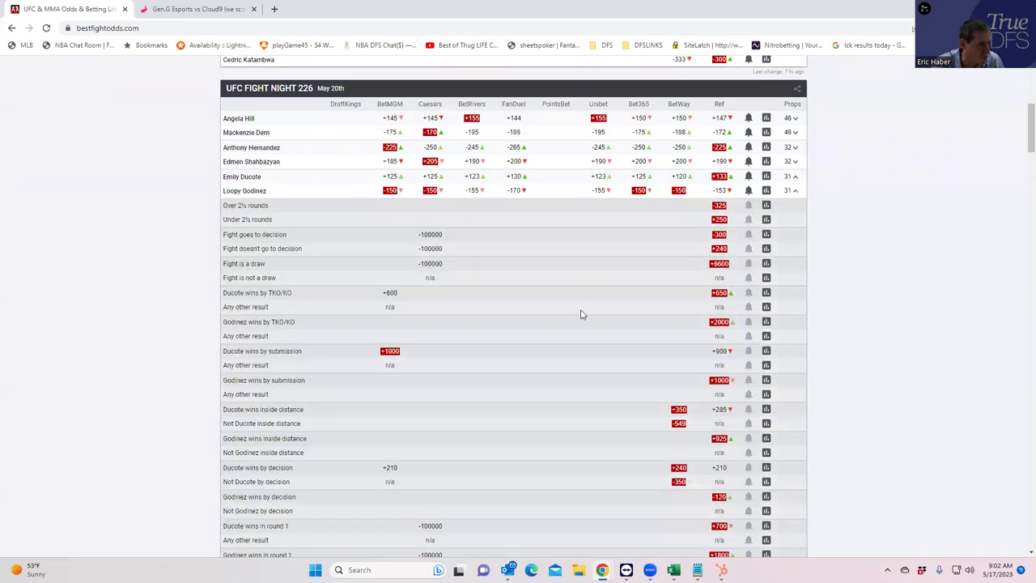
scroll(578, 343, "down", 2)
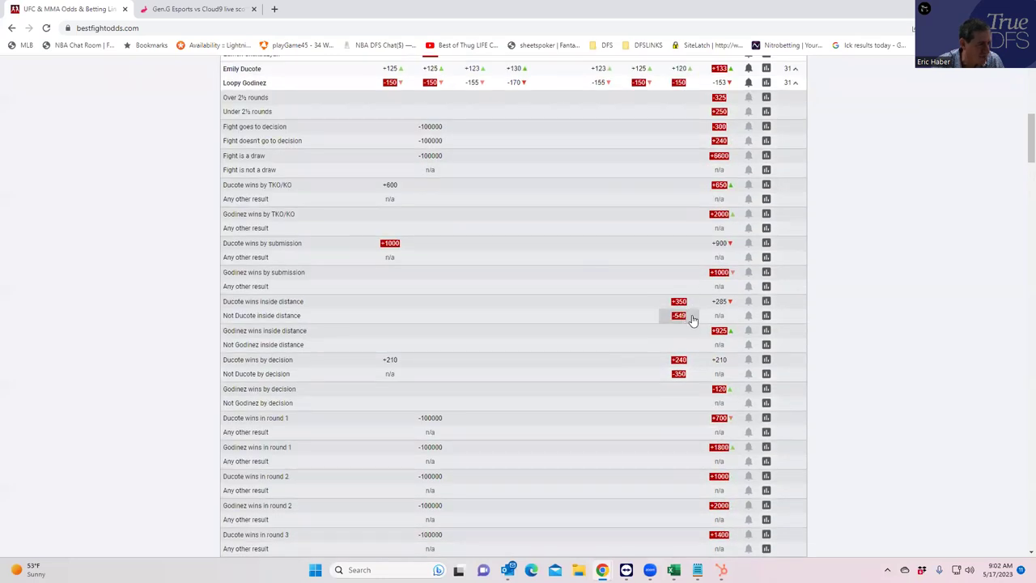
scroll(698, 279, "up", 2)
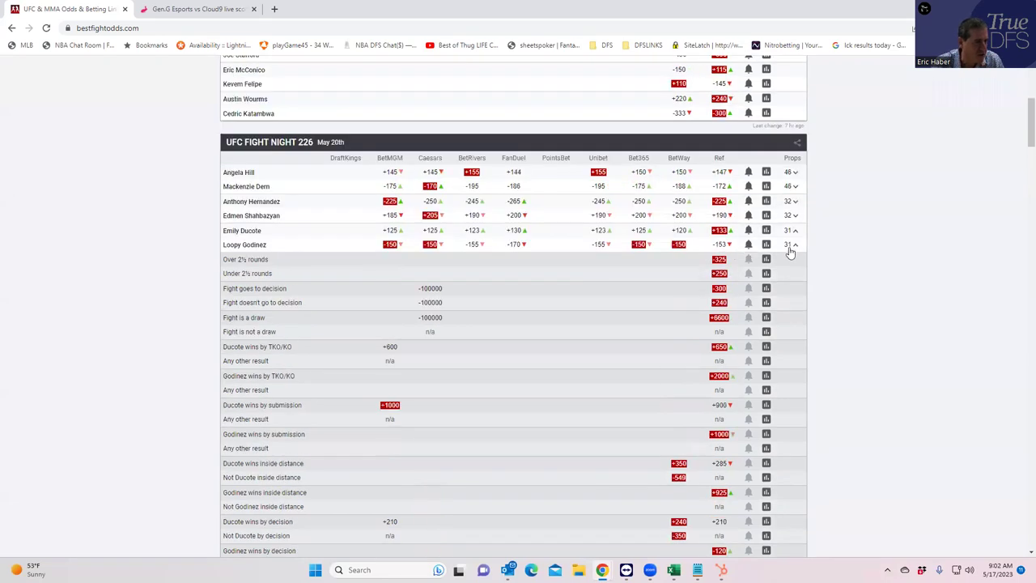
left_click(793, 245)
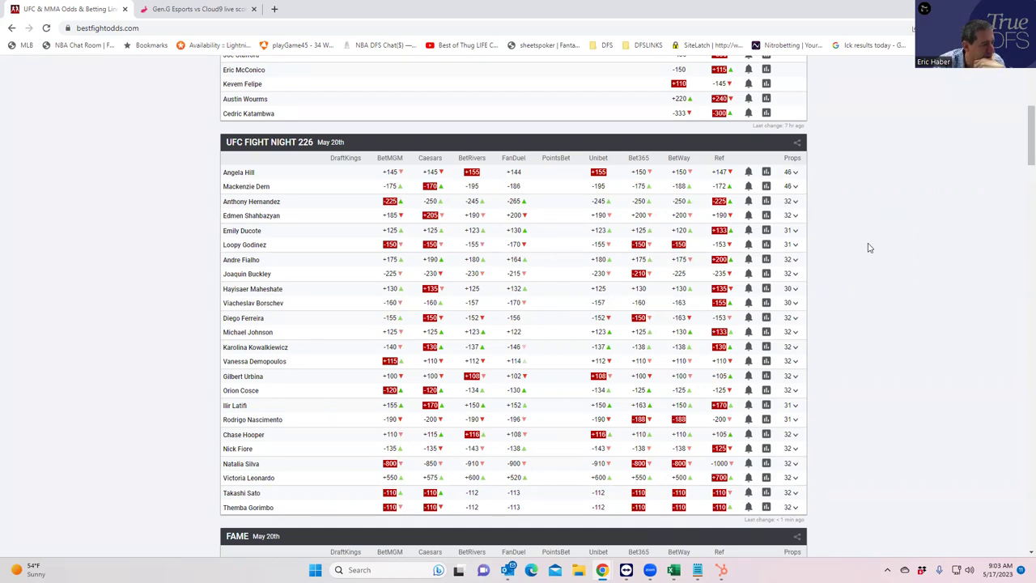
Expand the Ilir Latifi vs Rodrigo Nascimento props, review the finish and inside-distance odds, and collapse them
left_click(796, 417)
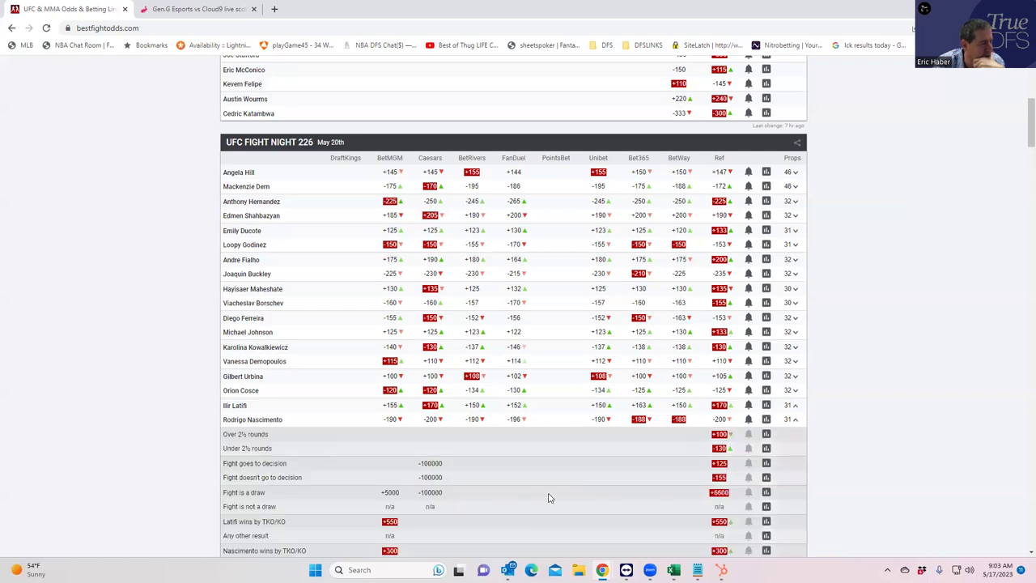
scroll(541, 504, "down", 2)
scroll(538, 503, "down", 1)
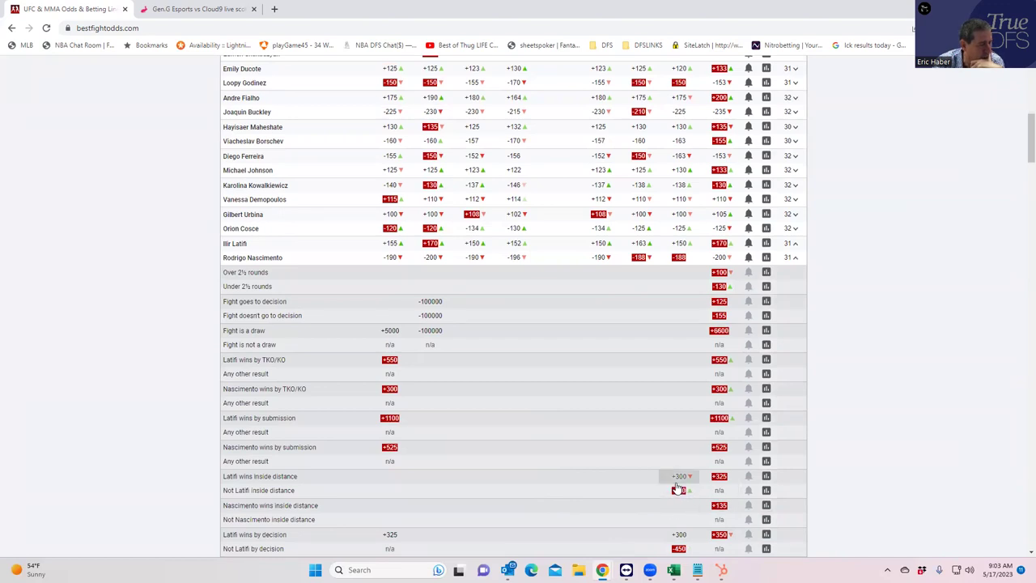
left_click(796, 259)
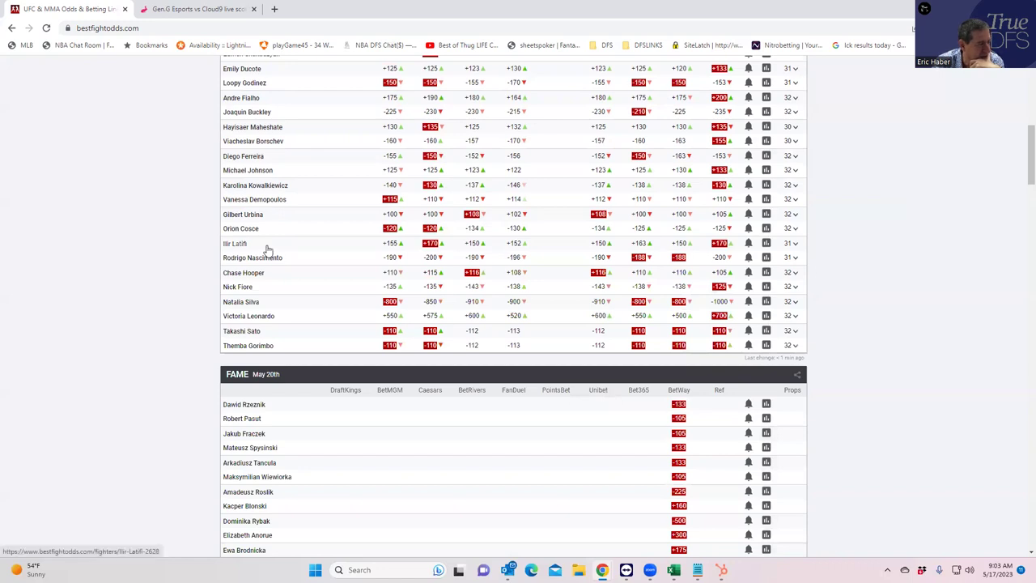
Review the full UFC Fight Night 226 moneylines, glance at the DraftKings lineup editor, and return to BestFightOdds
scroll(268, 249, "up", 2)
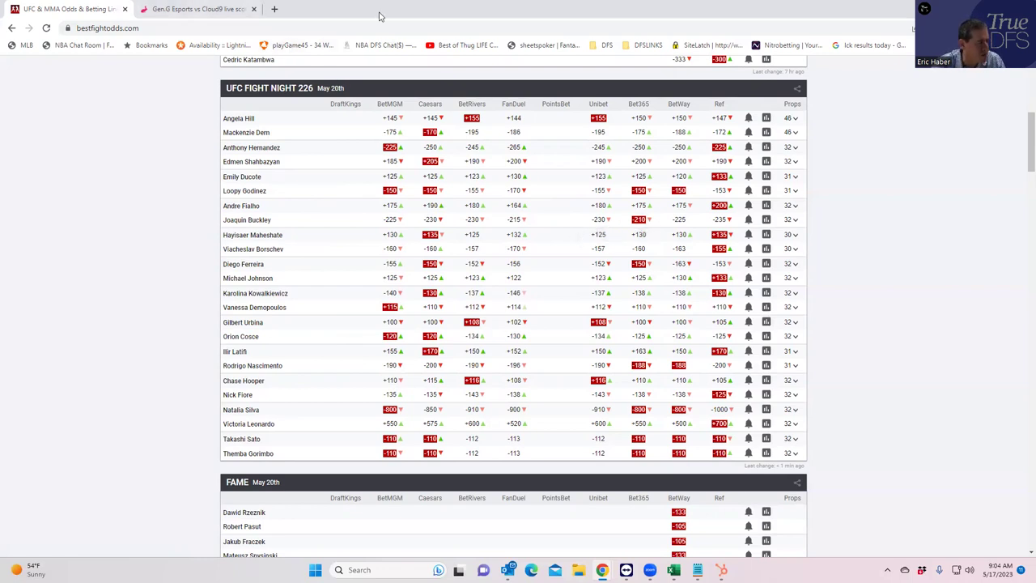
key("alt+Tab")
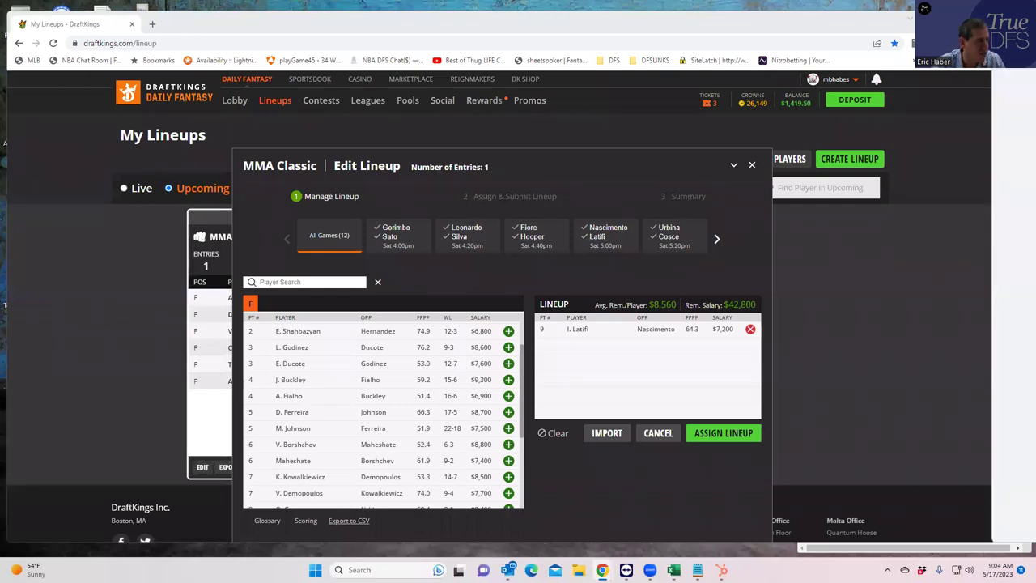
key("alt+Tab")
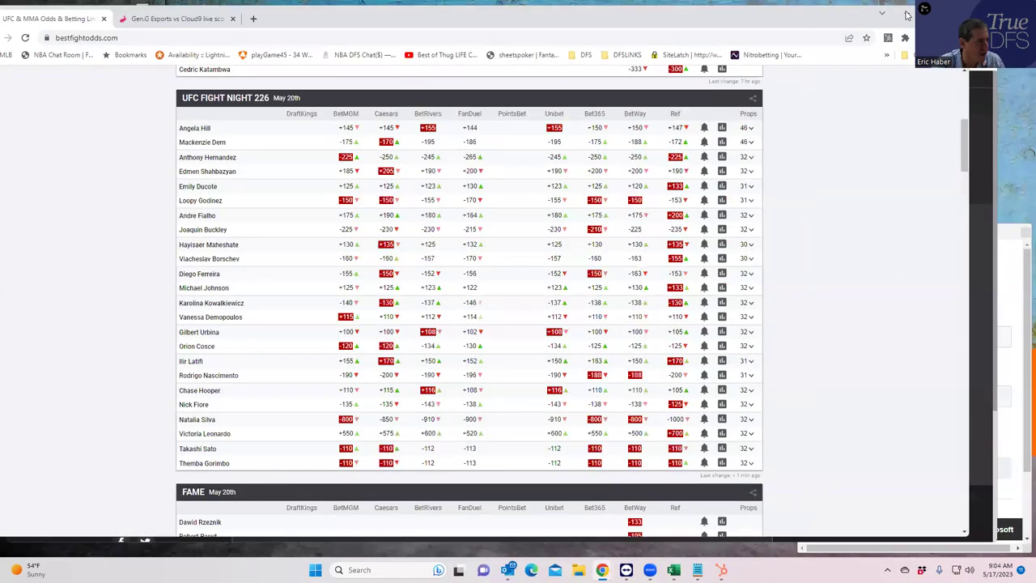
Maximize the BestFightOdds window, review the Andre Fialho vs Joaquin Buckley props down to the inside-distance odds, and collapse them
key("super+Up")
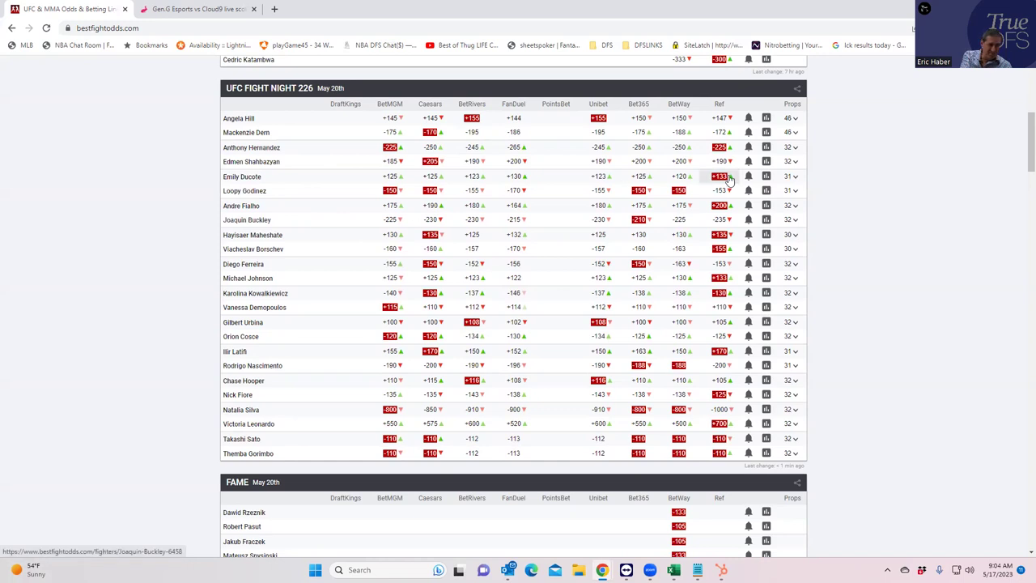
left_click(794, 221)
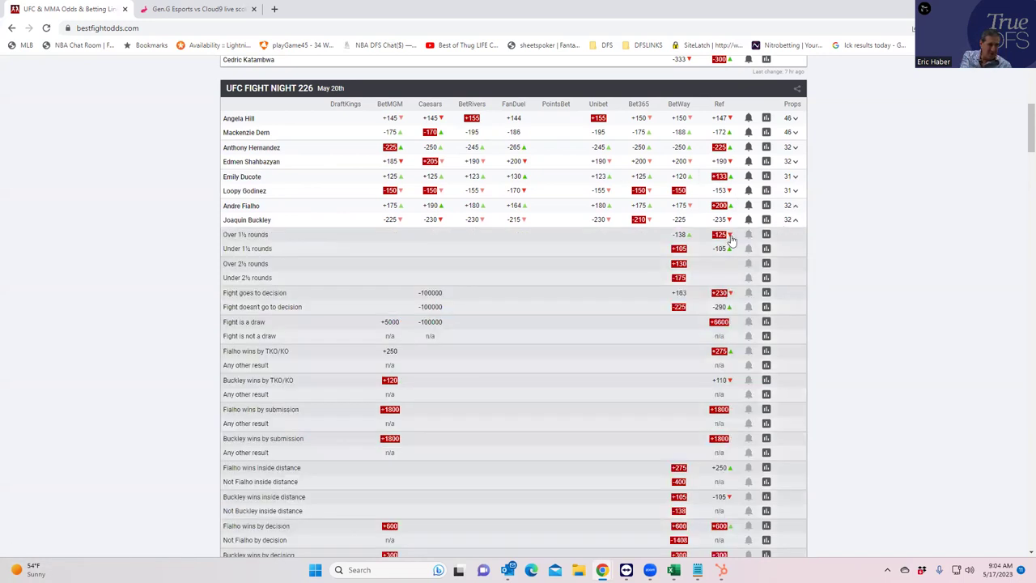
scroll(433, 399, "down", 2)
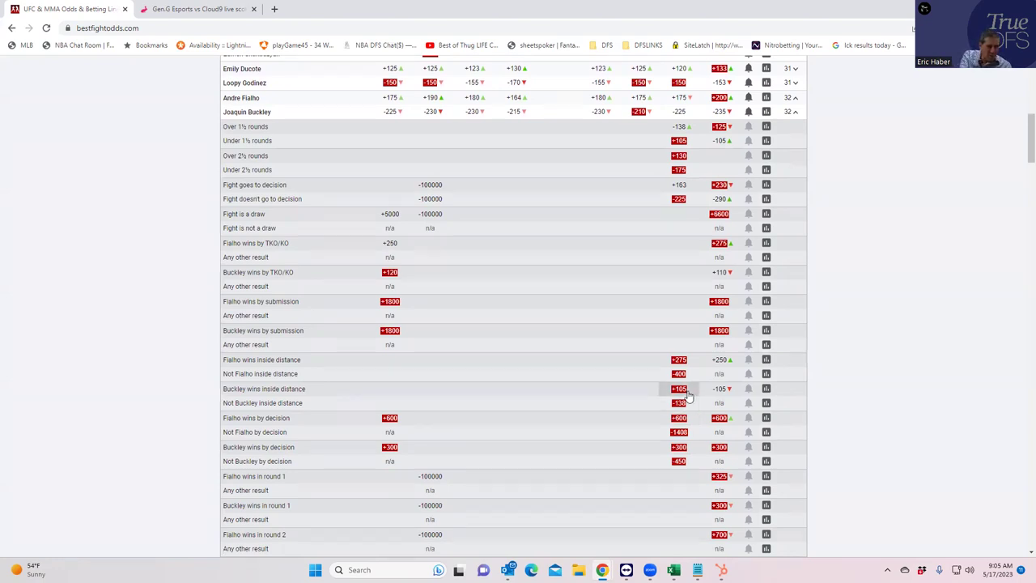
left_click(795, 113)
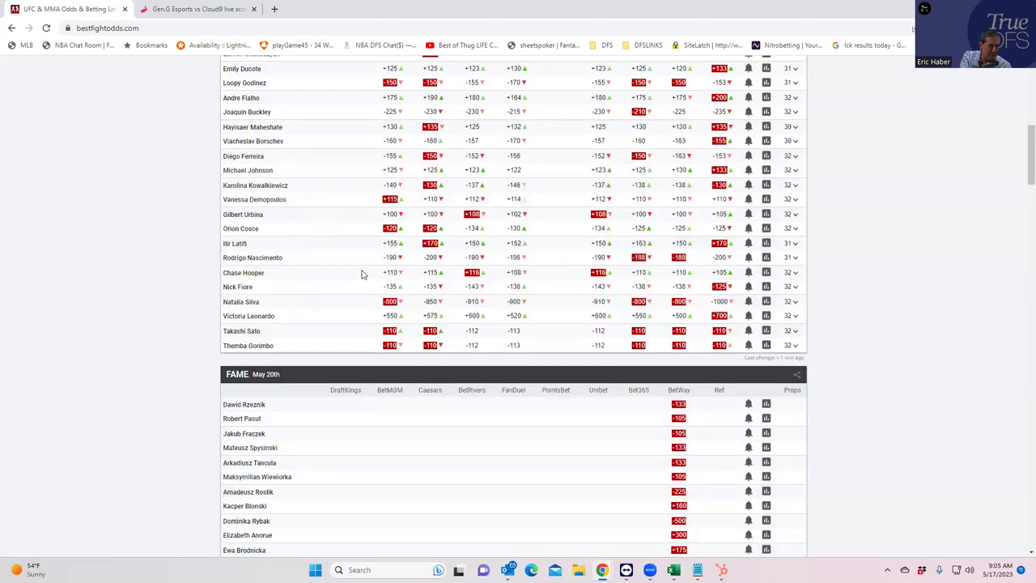
Expand the Anthony Hernandez vs Edmen Shahbazyan props, compare the finish, inside-distance and decision odds, and collapse the section
scroll(364, 267, "up", 2)
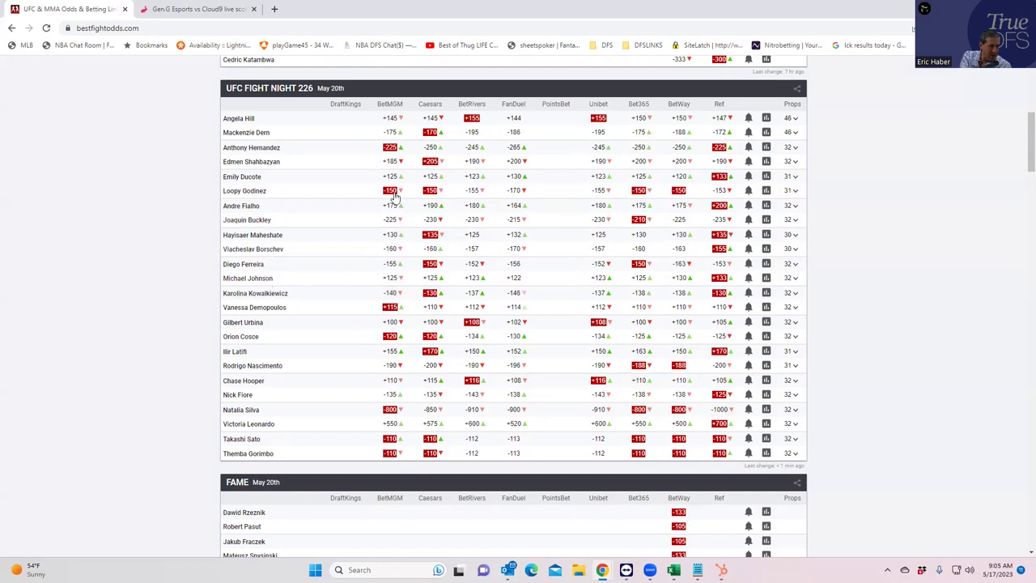
left_click(795, 148)
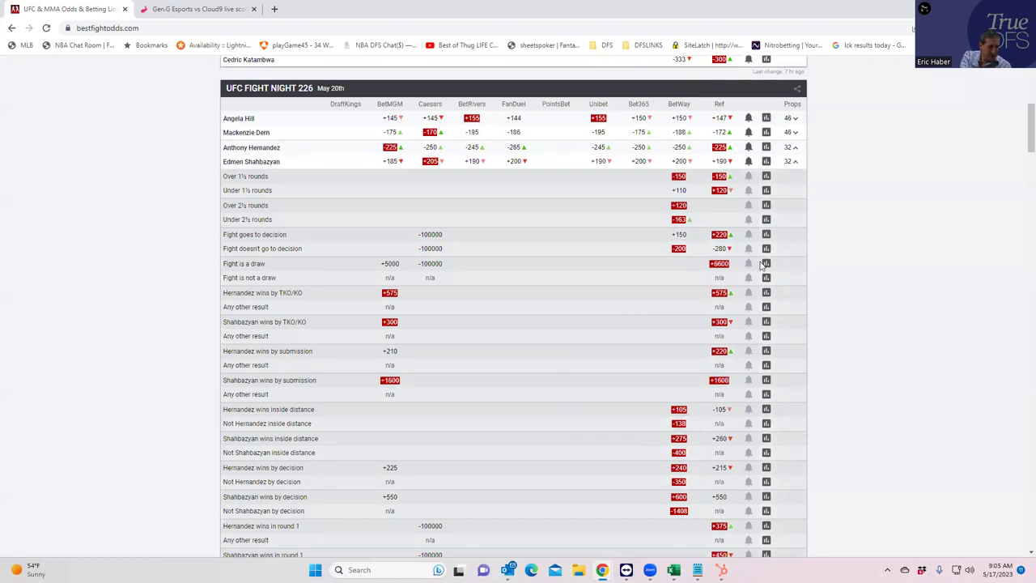
left_click(796, 162)
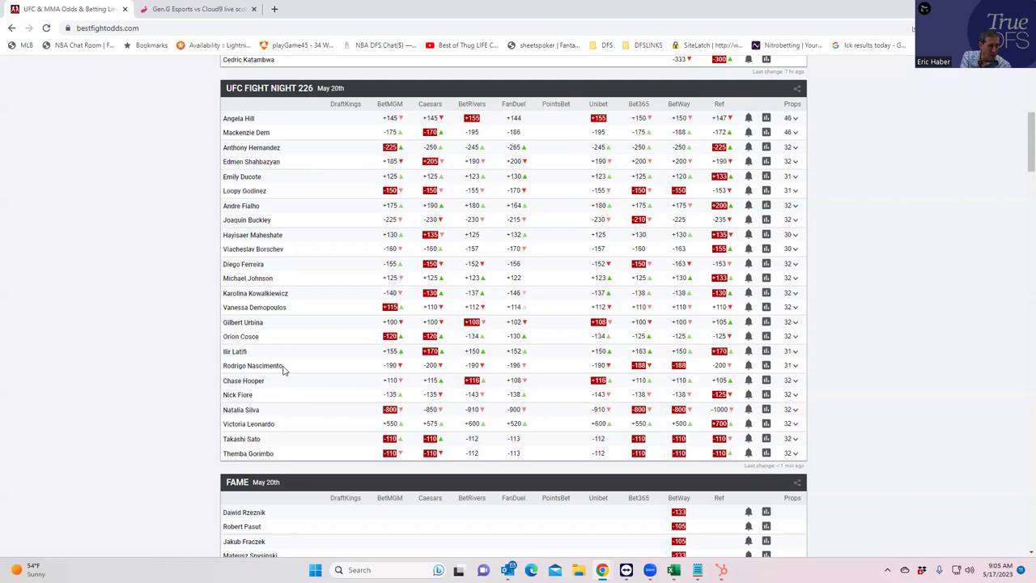
Expand the Natalia Silva vs Victoria Leonardo props, review the submission and inside-distance odds, and collapse them
left_click(796, 414)
scroll(585, 460, "down", 2)
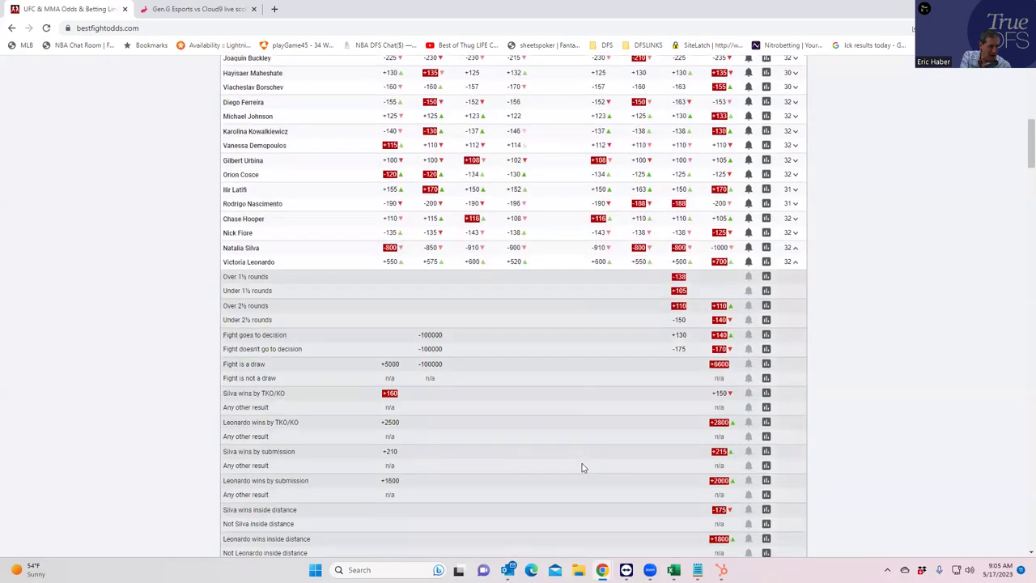
scroll(518, 502, "down", 1)
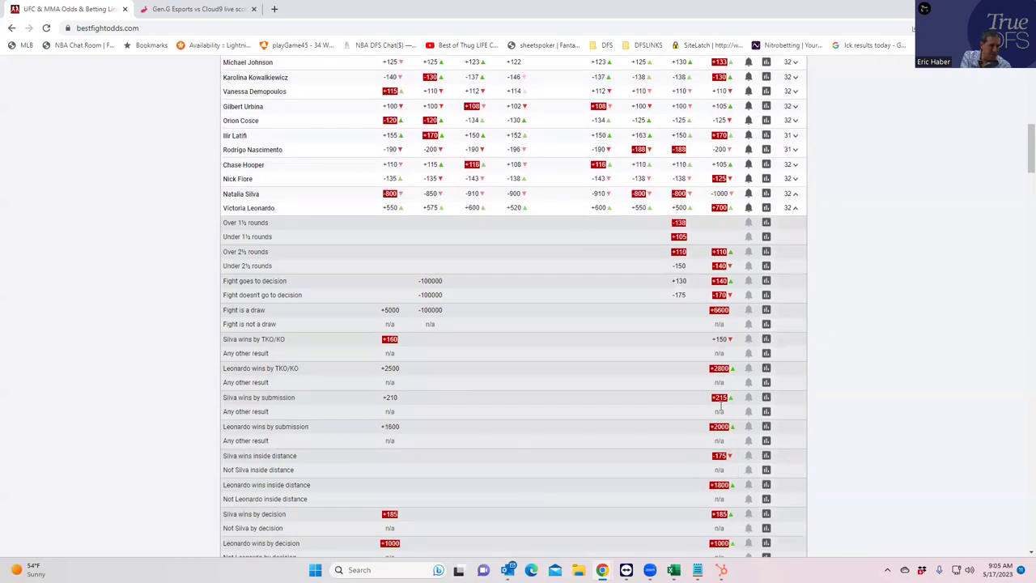
left_click(796, 210)
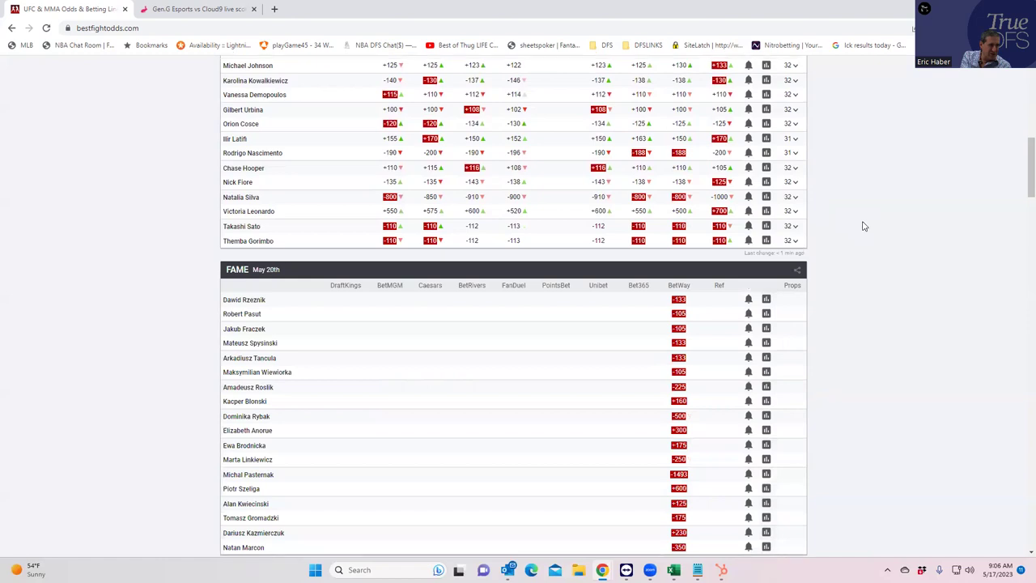
Reopen the Ilir Latifi vs Rodrigo Nascimento props, check the odds on Nascimento winning inside the distance, and collapse the section
scroll(389, 167, "up", 3)
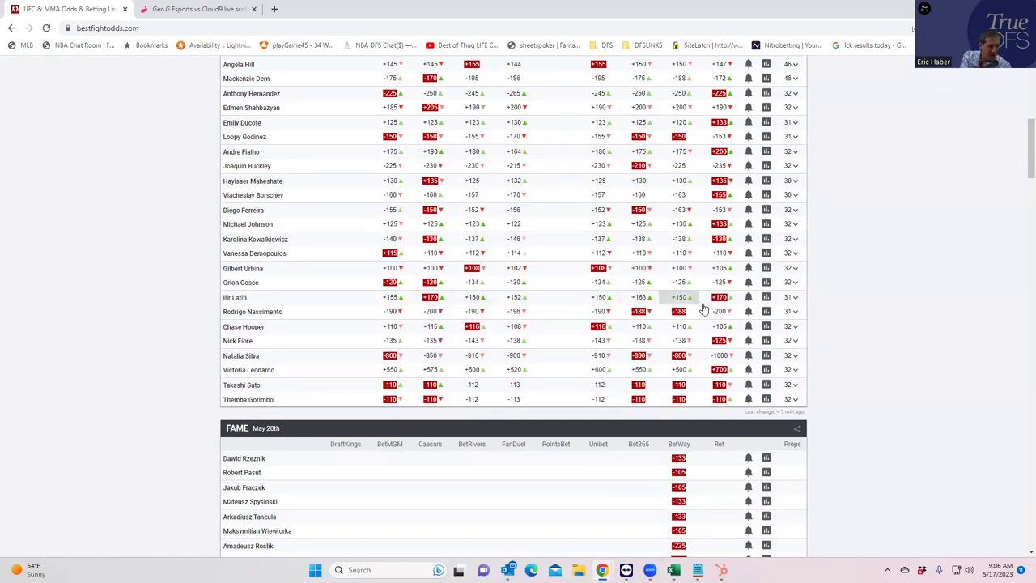
left_click(794, 313)
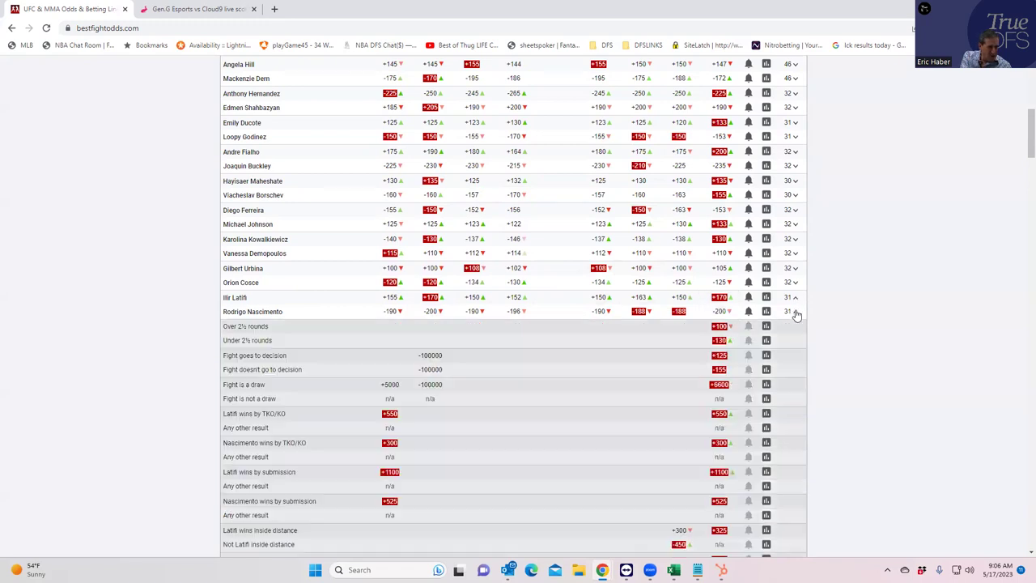
scroll(480, 431, "down", 2)
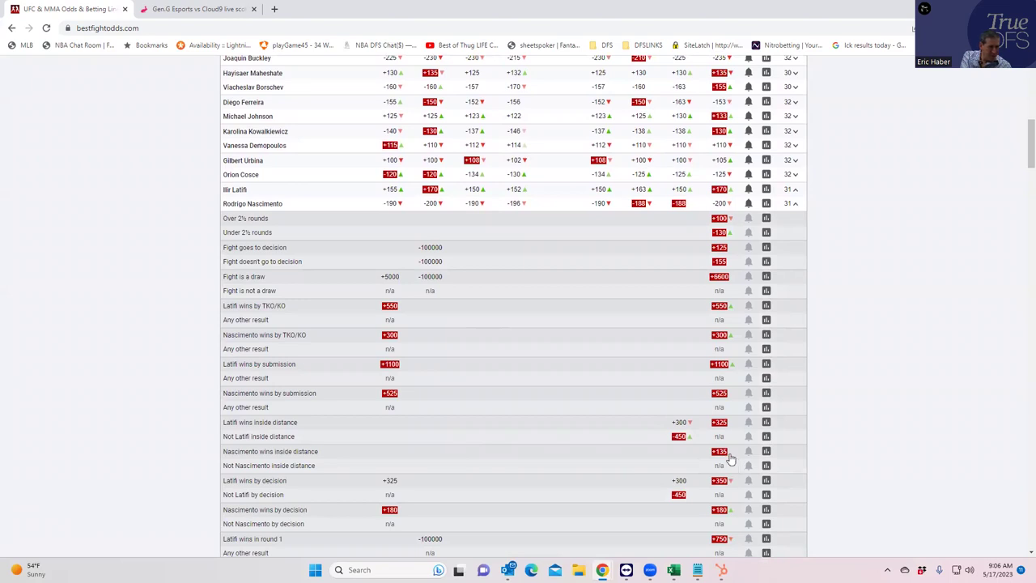
left_click(790, 207)
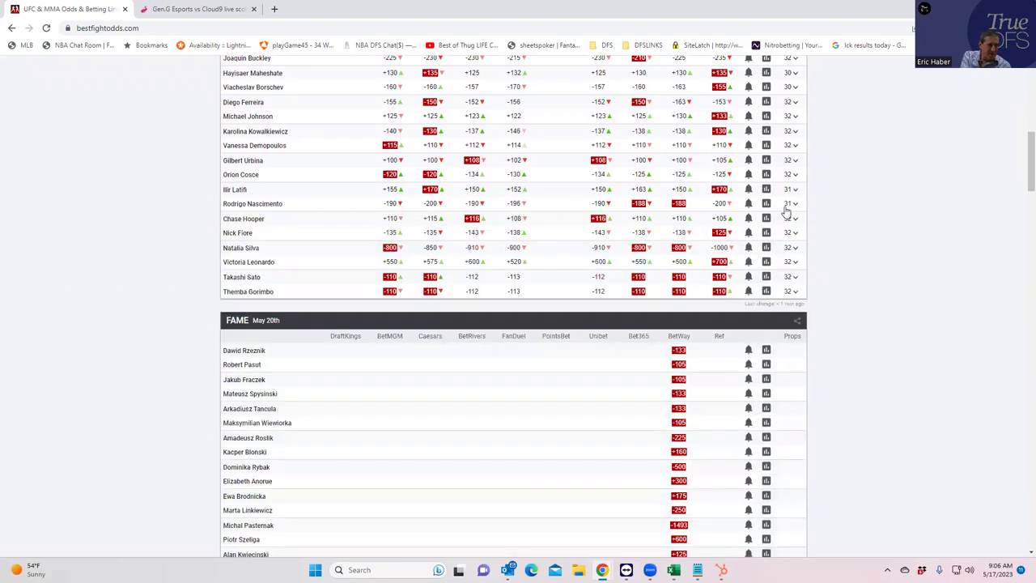
Reopen the Fialho vs Buckley props to compare both fighters' inside-distance odds, and collapse them again
scroll(402, 157, "up", 2)
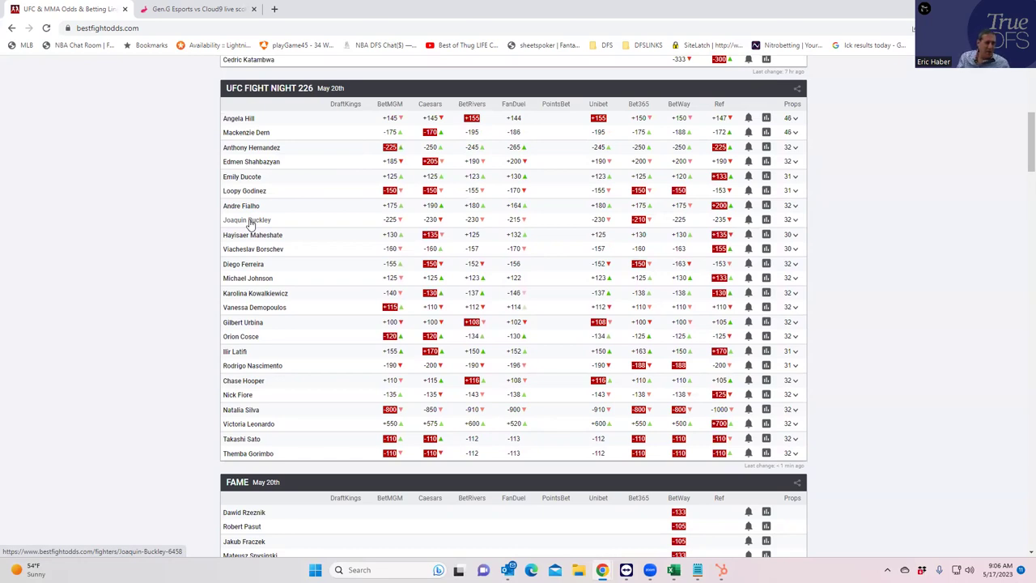
left_click(796, 207)
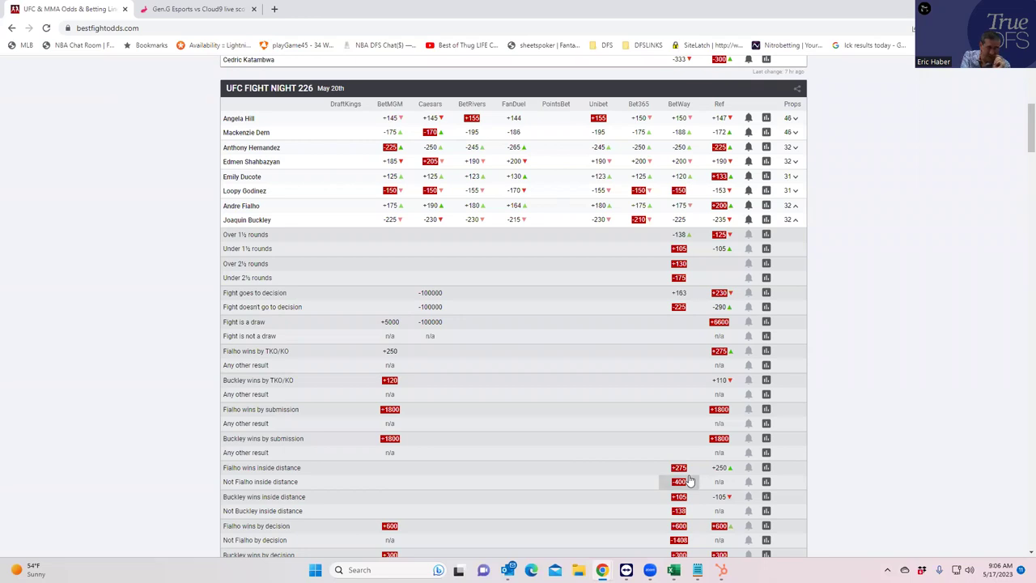
left_click(794, 220)
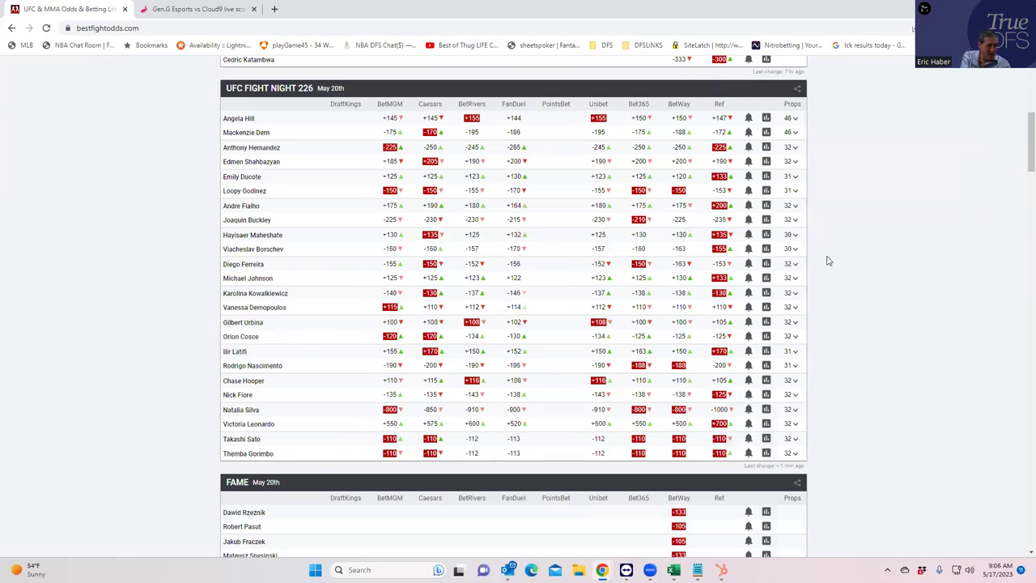
Expand the Diego Ferreira vs Michael Johnson props, review the inside-distance and decision odds, and collapse the section
left_click(794, 279)
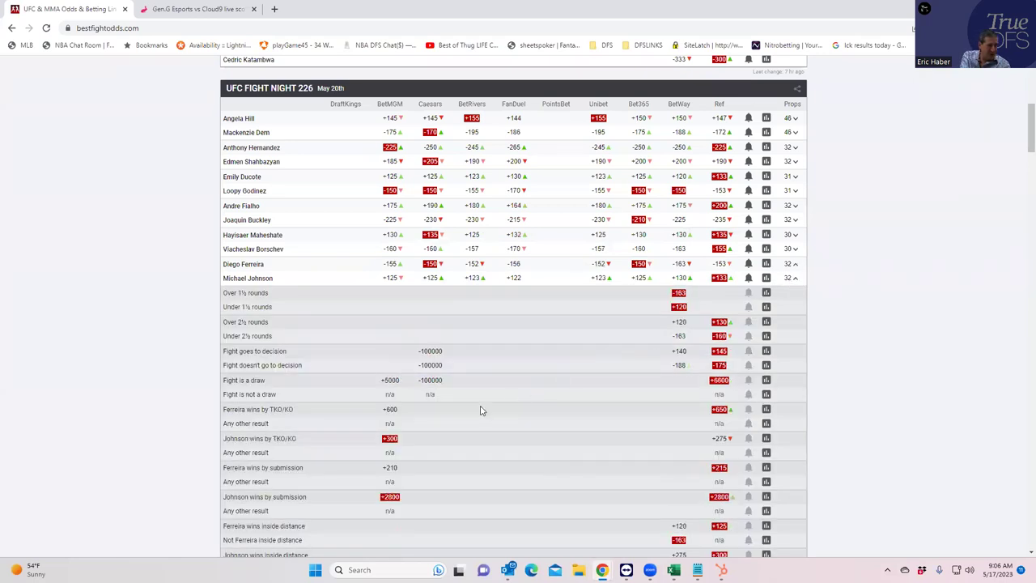
scroll(480, 413, "down", 1)
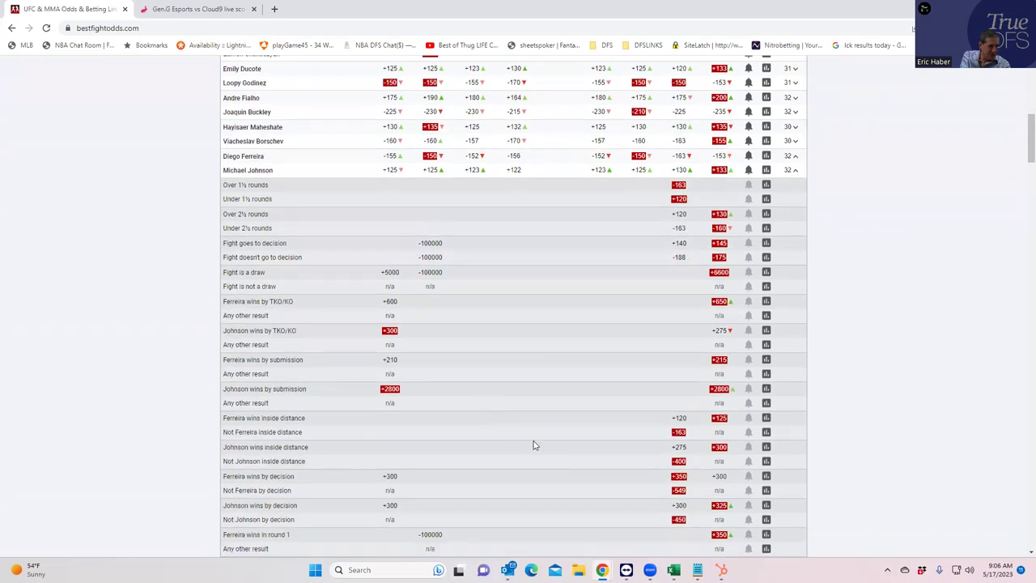
left_click(795, 170)
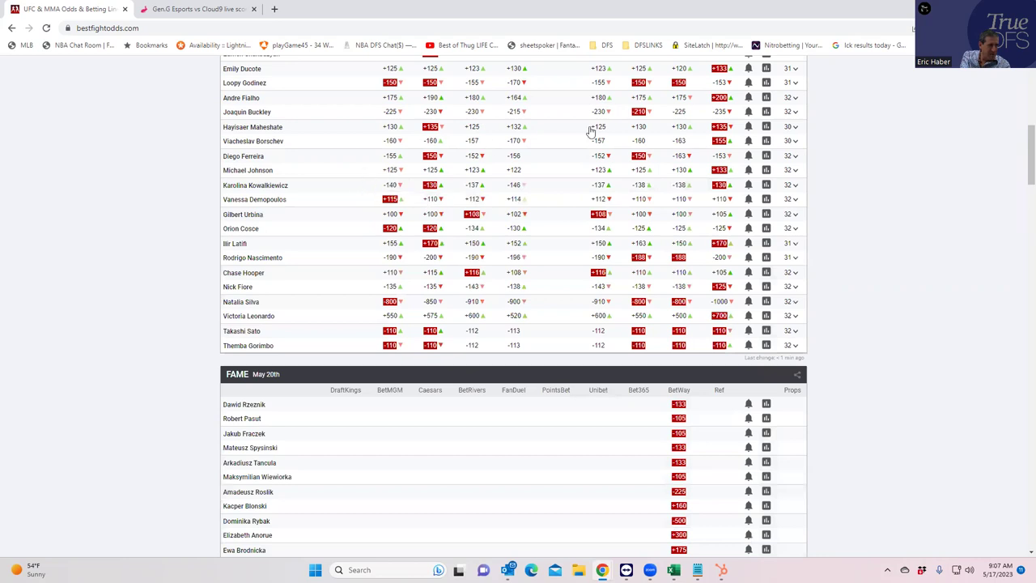
Check the Hayisaer Maheshate vs Viacheslav Borschev props, collapse them, and bring the full UFC Fight Night 226 card into view
left_click(795, 128)
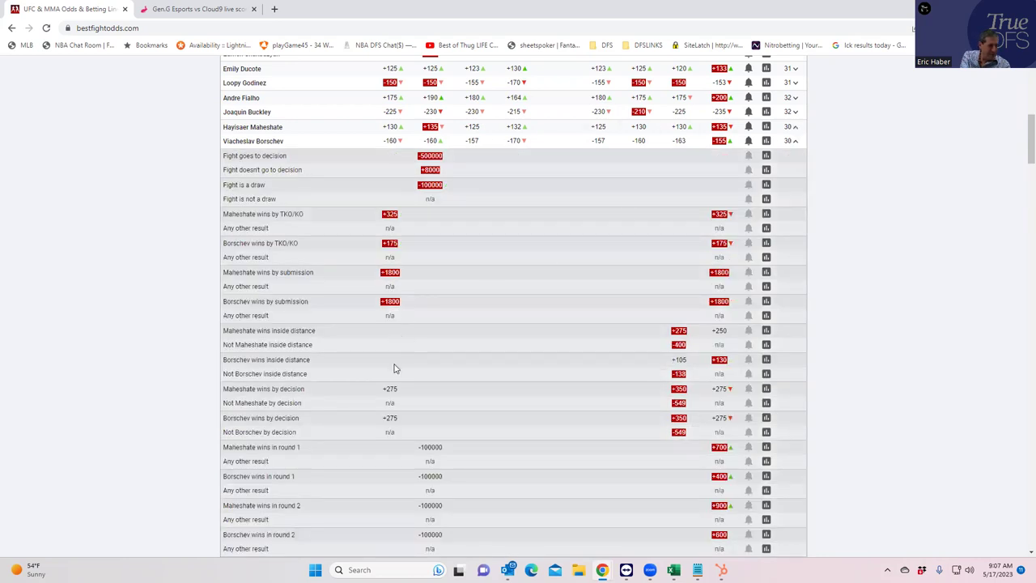
left_click(793, 142)
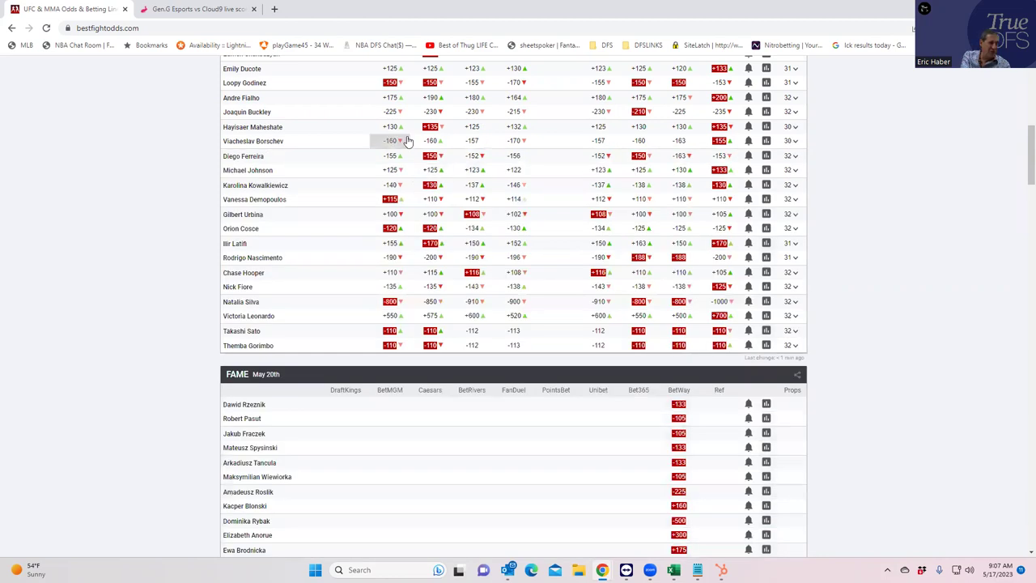
scroll(373, 166, "up", 2)
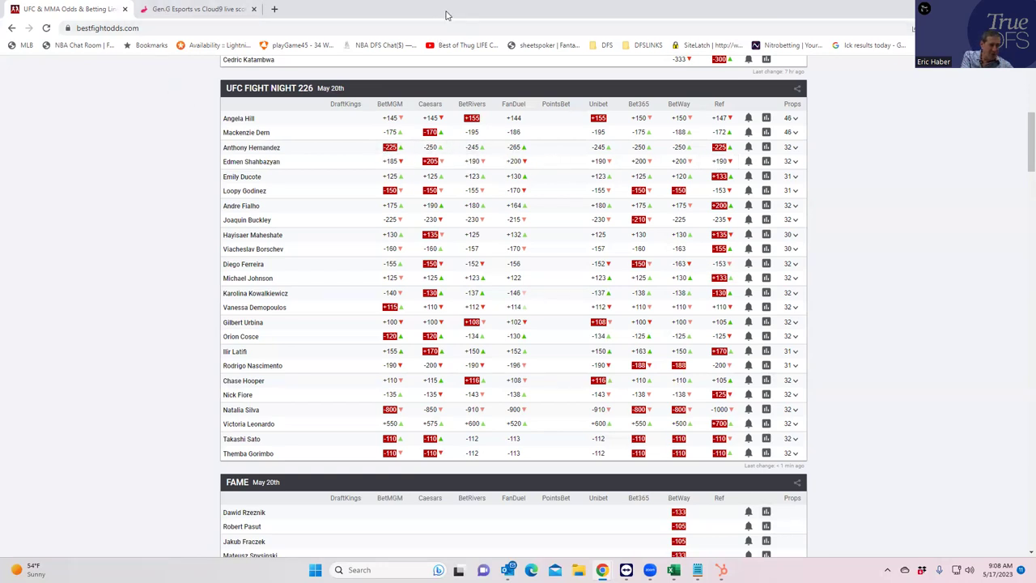
Glance at the DraftKings salaries, return to BestFightOdds, and recheck the Hernandez vs Shahbazyan inside-distance props before collapsing them
key("alt+Tab")
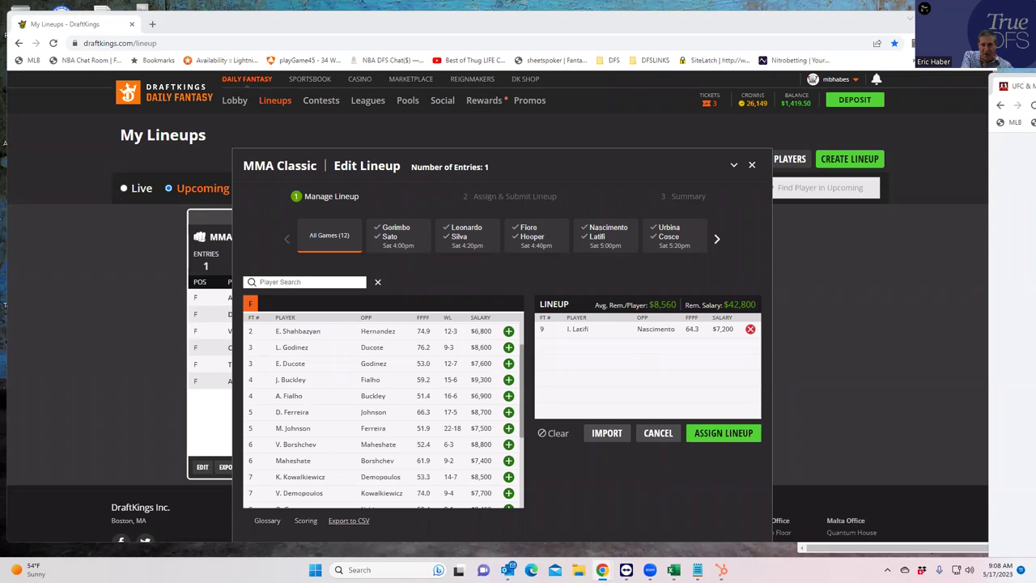
key("alt+Tab")
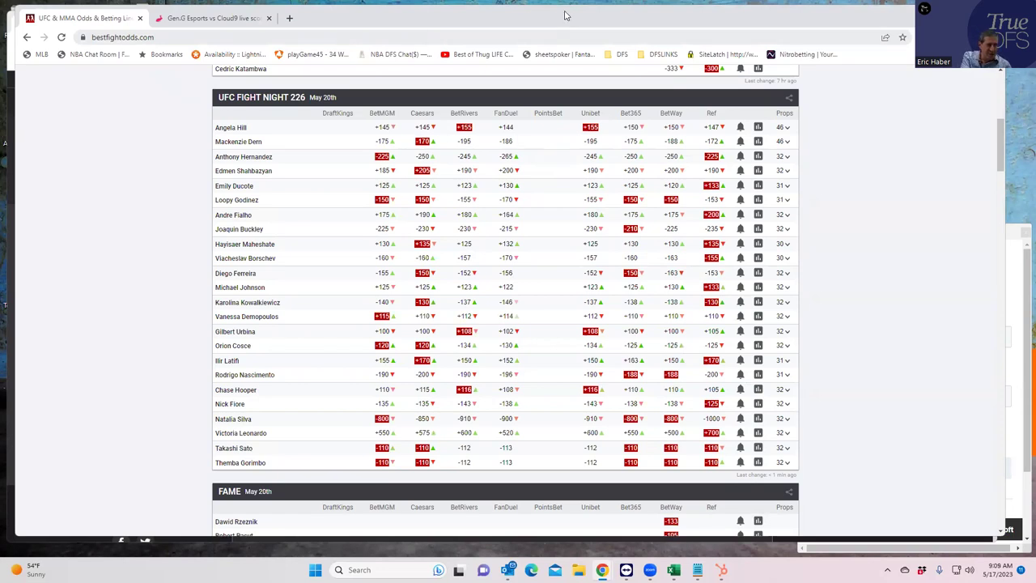
left_click(786, 157)
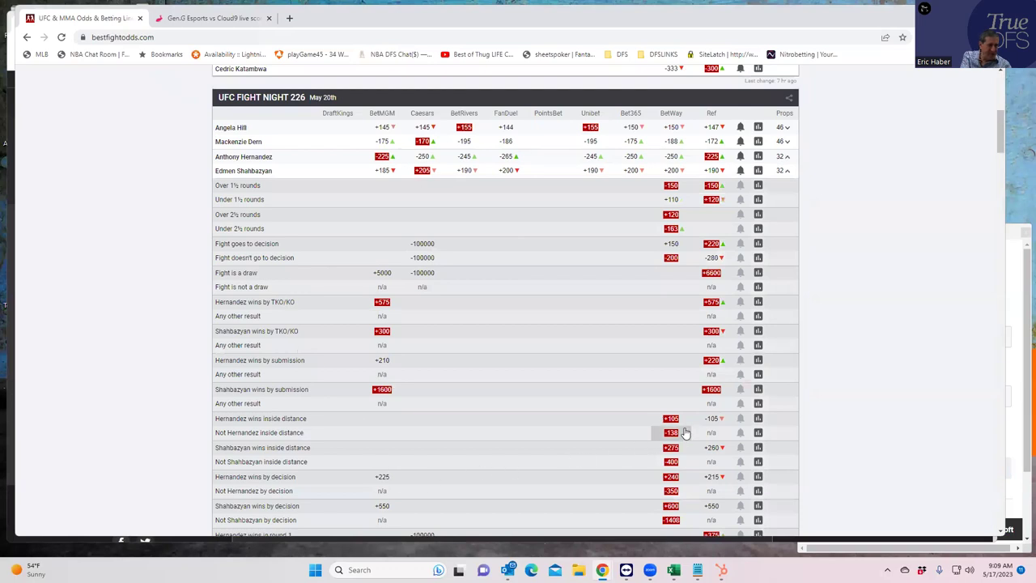
left_click(786, 171)
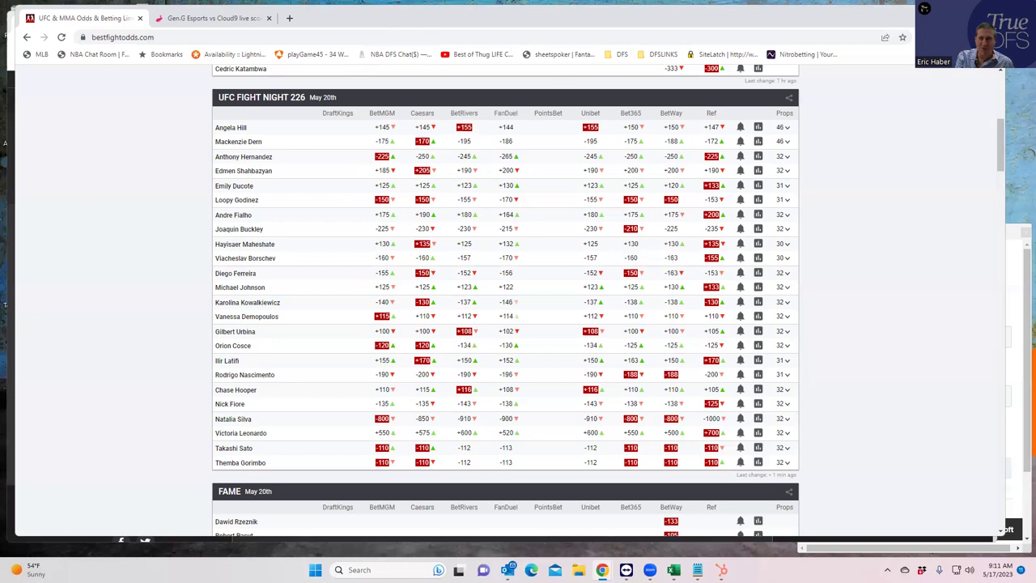
Switch to the DraftKings lineup editor, check the salaries from the start of the fighter list, and bring BestFightOdds back in front
key("alt+Tab")
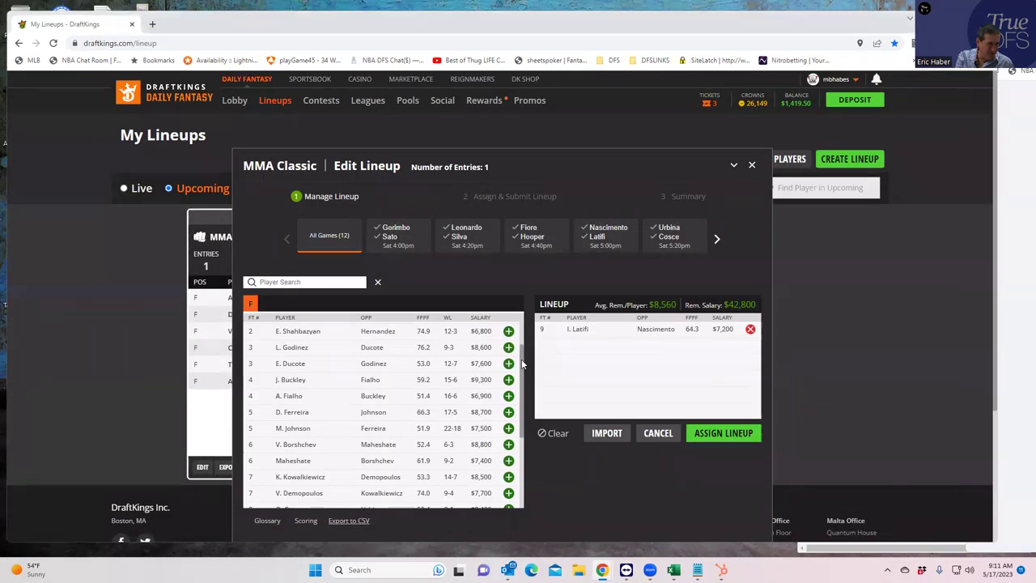
scroll(519, 369, "up", 1)
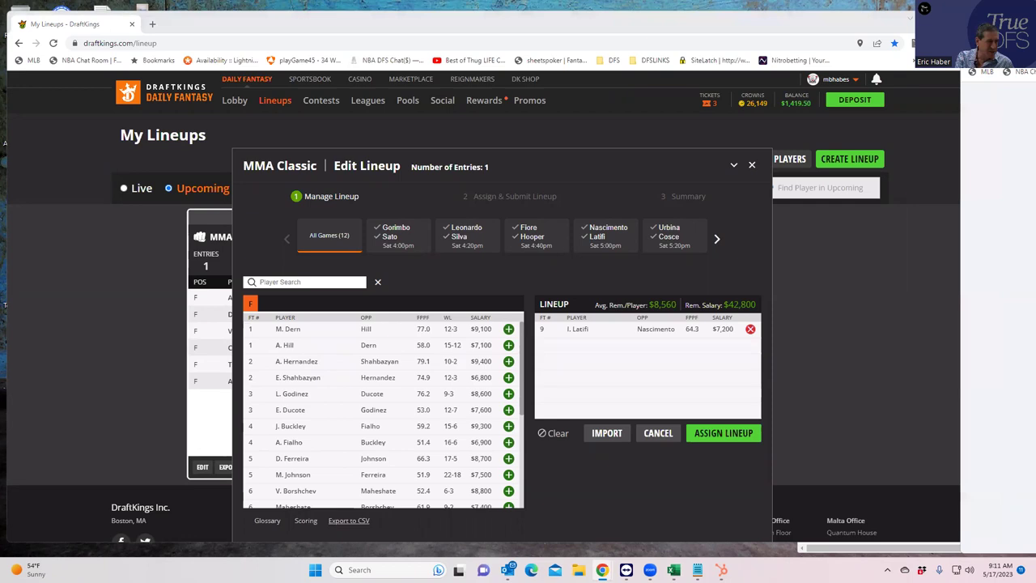
key("super+shift+Left")
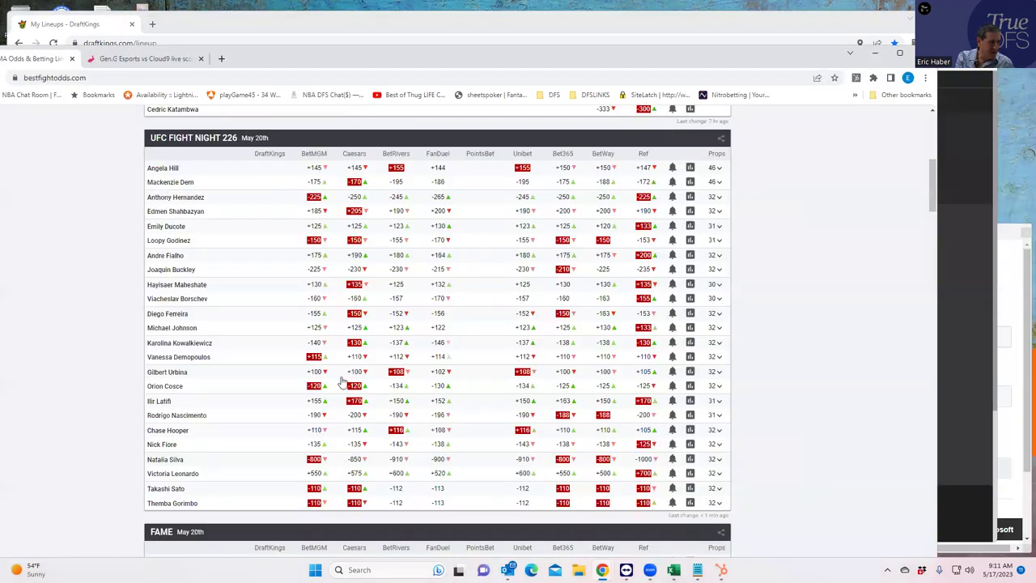